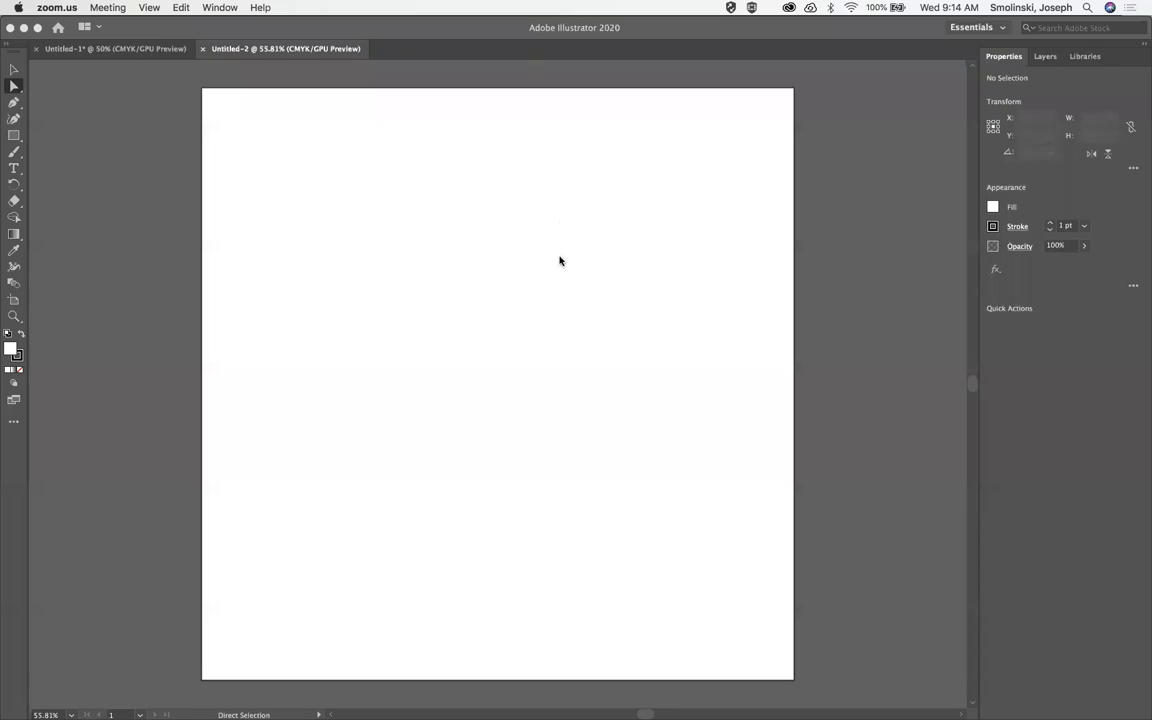
Step: Activate the Illustrator window with the blank Untitled-2 document and its Transform panel
click(559, 260)
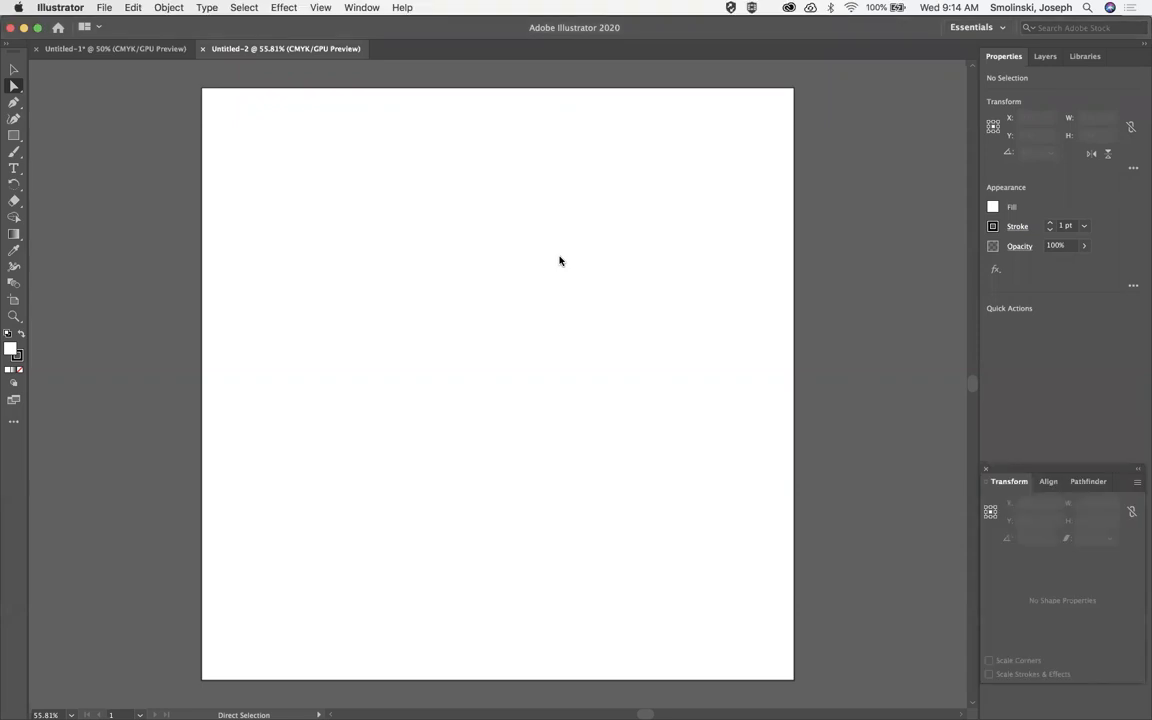
Step: Use File > Place to choose LizFish.jpg and load it for placing on the artboard
click(104, 8)
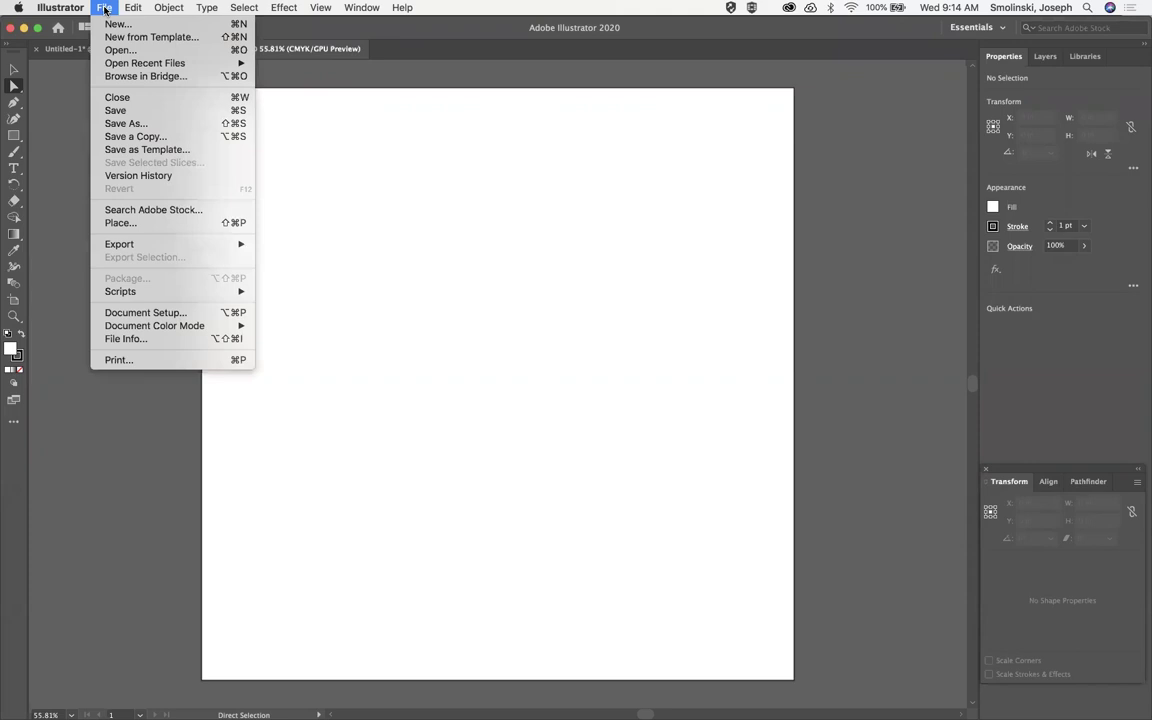
click(122, 228)
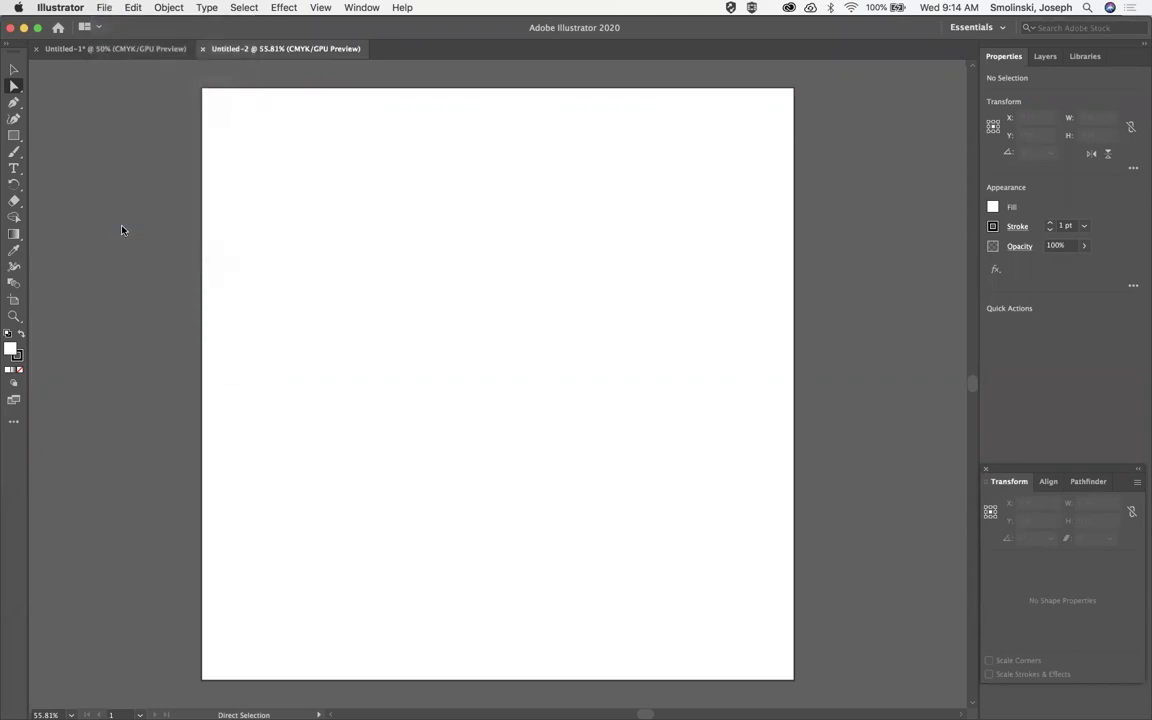
scroll(576, 232, down, 3)
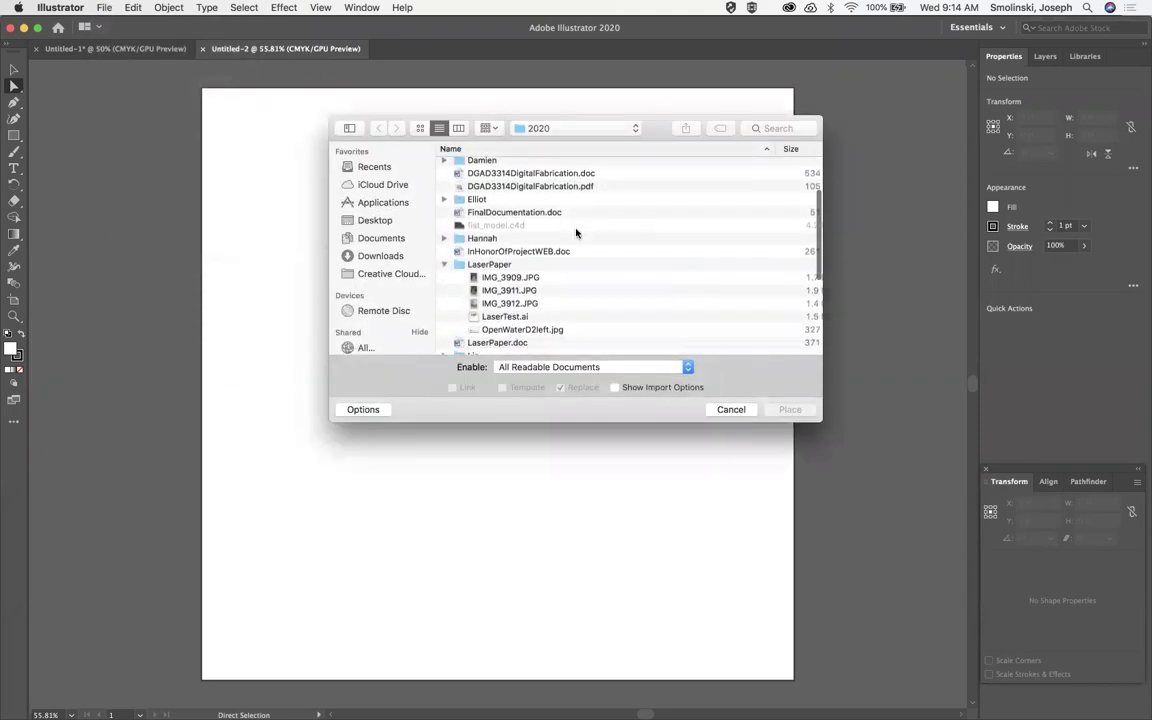
scroll(576, 232, down, 5)
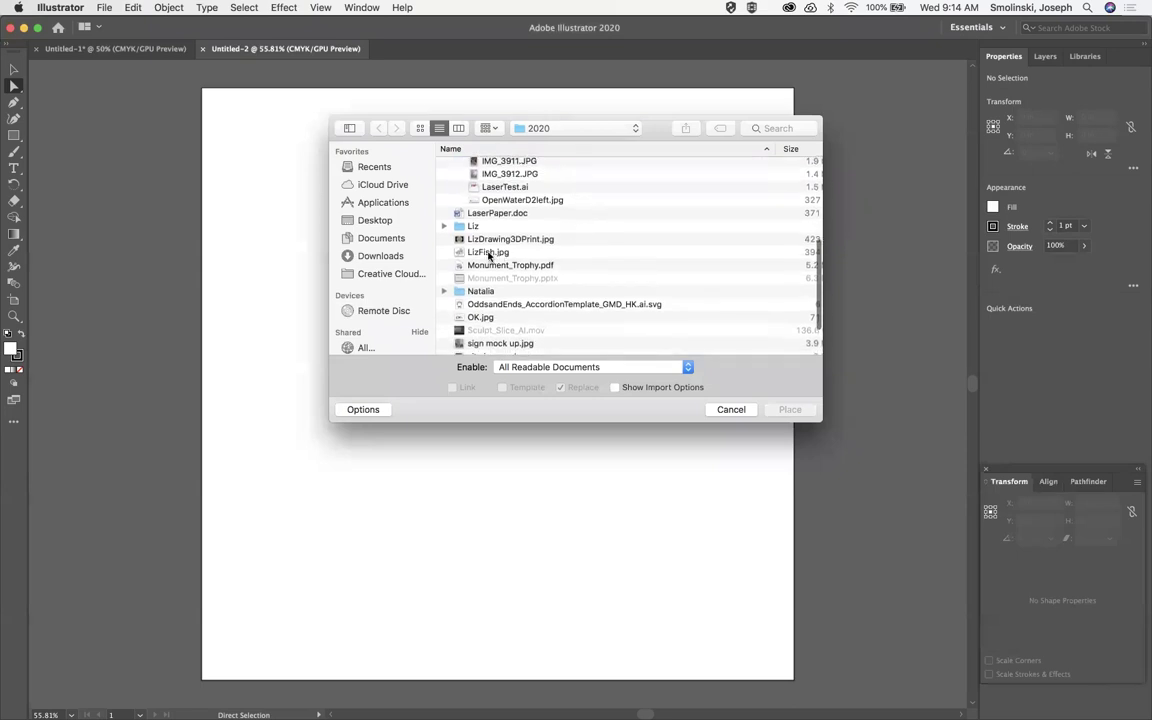
click(490, 253)
click(790, 410)
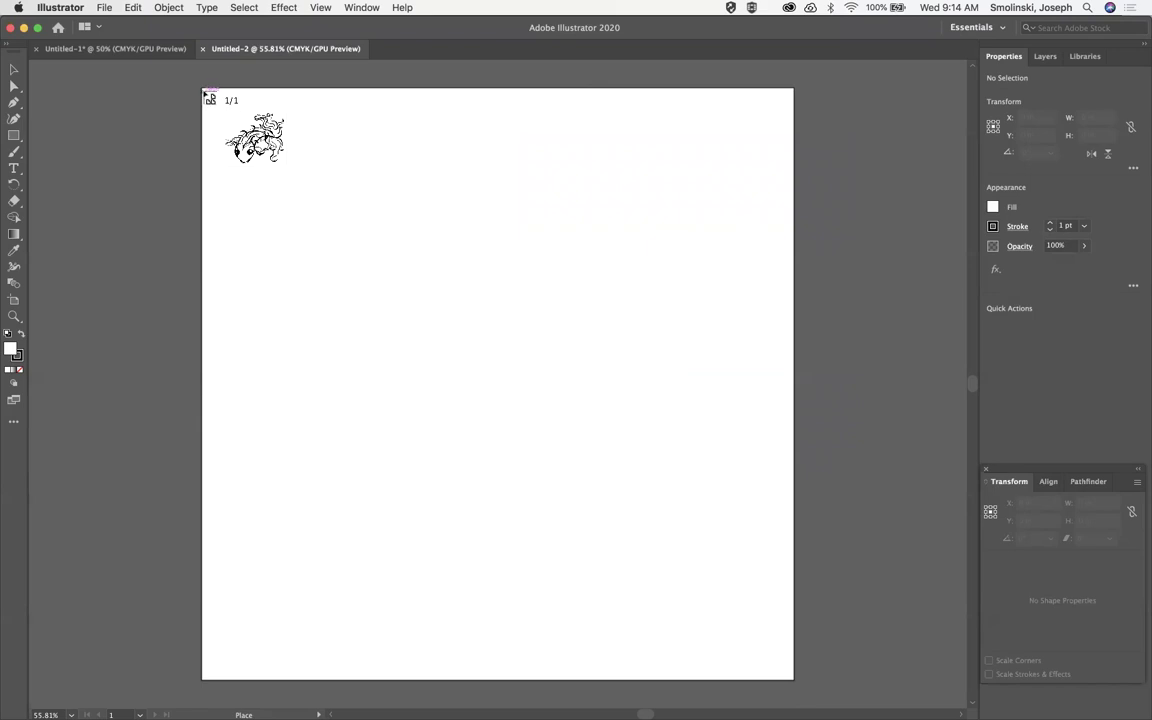
Step: Drop the koi image, scale it uniformly to 30%, and center it at X 6 in, Y 6 in
click(202, 89)
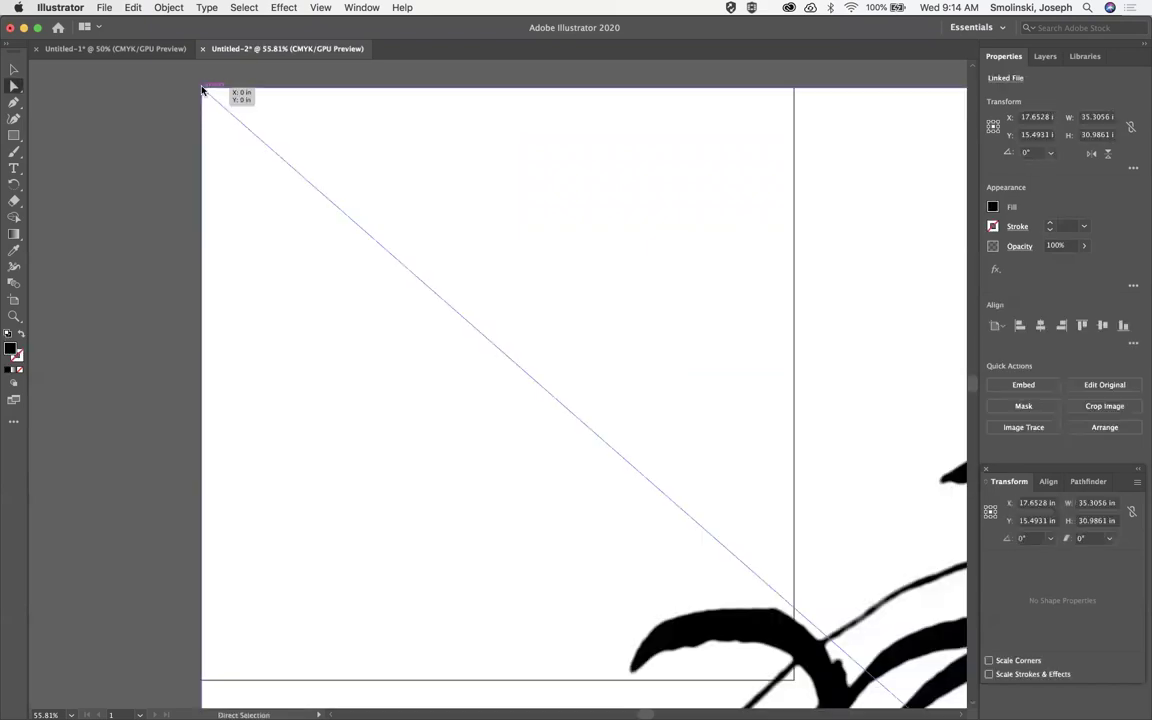
click(160, 9)
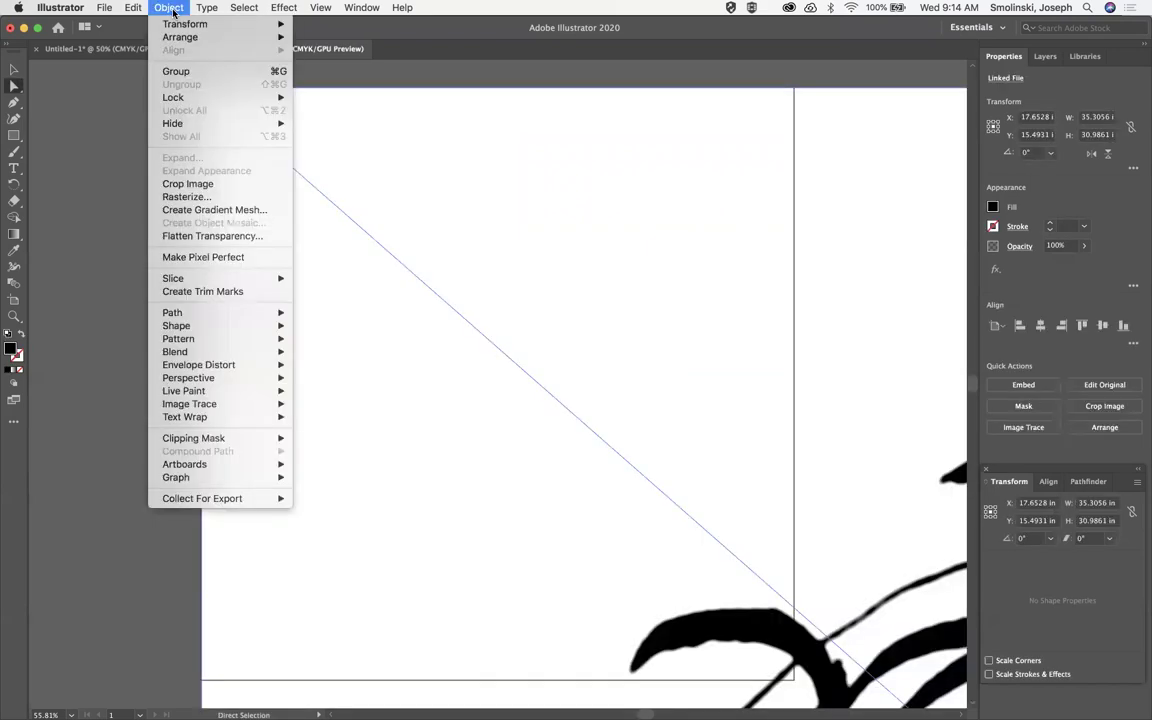
mouse_move(173, 22)
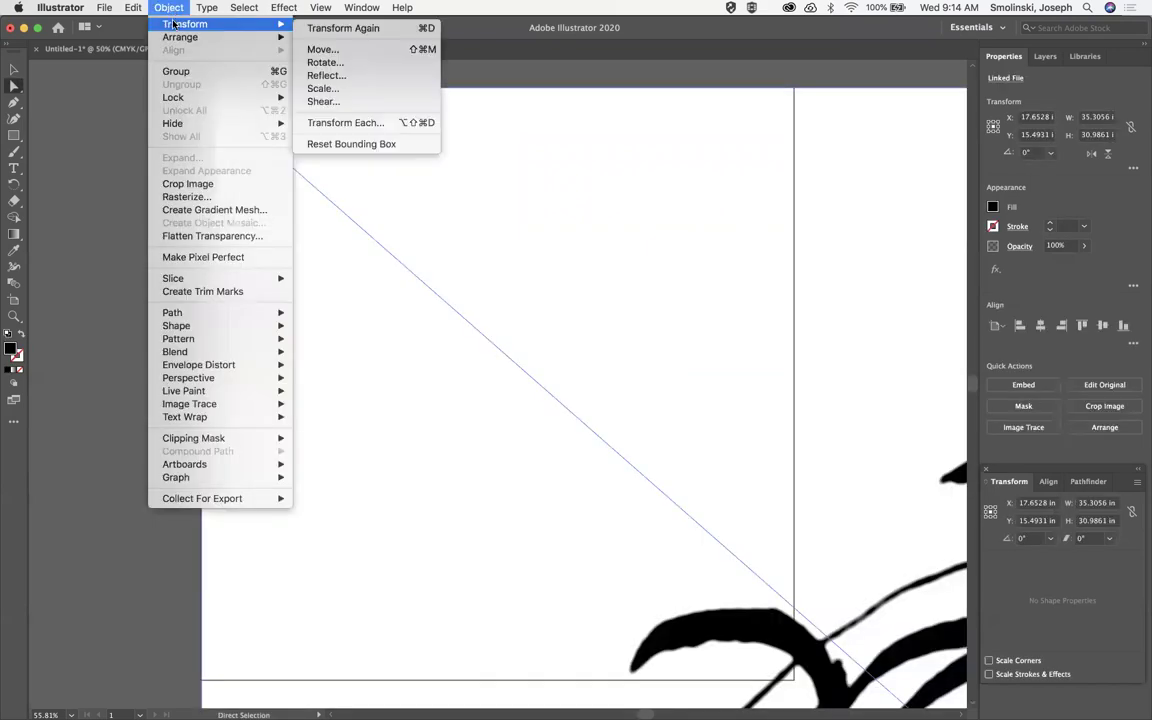
click(324, 88)
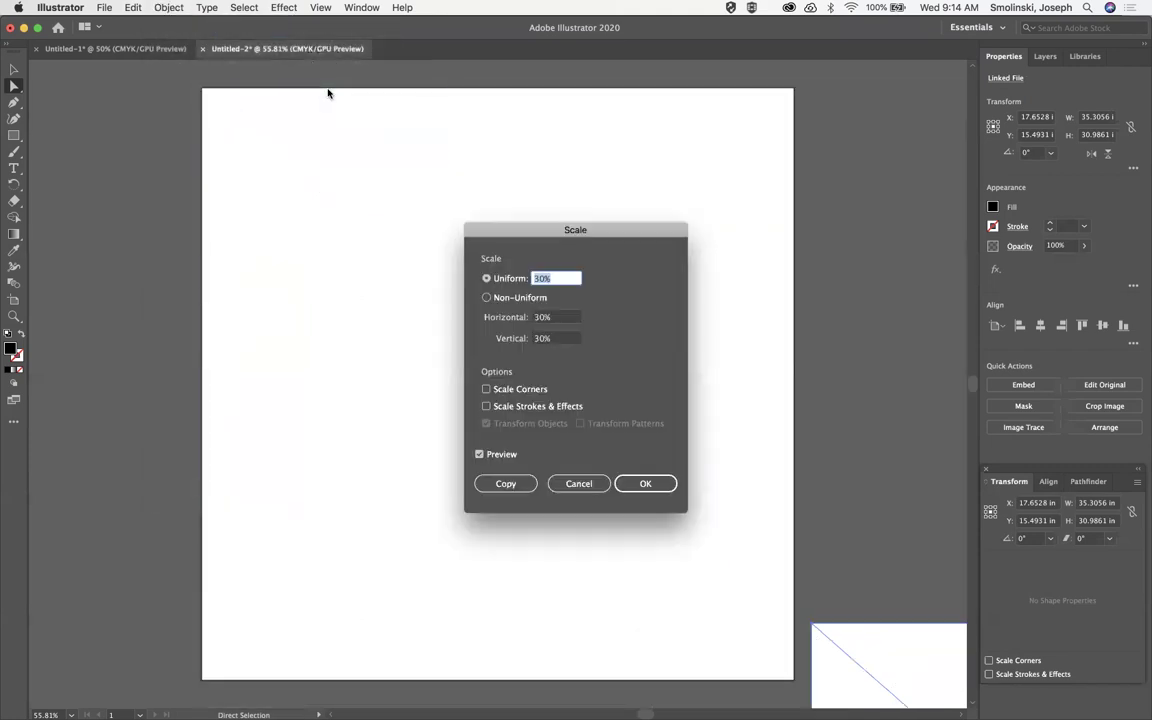
key(Return)
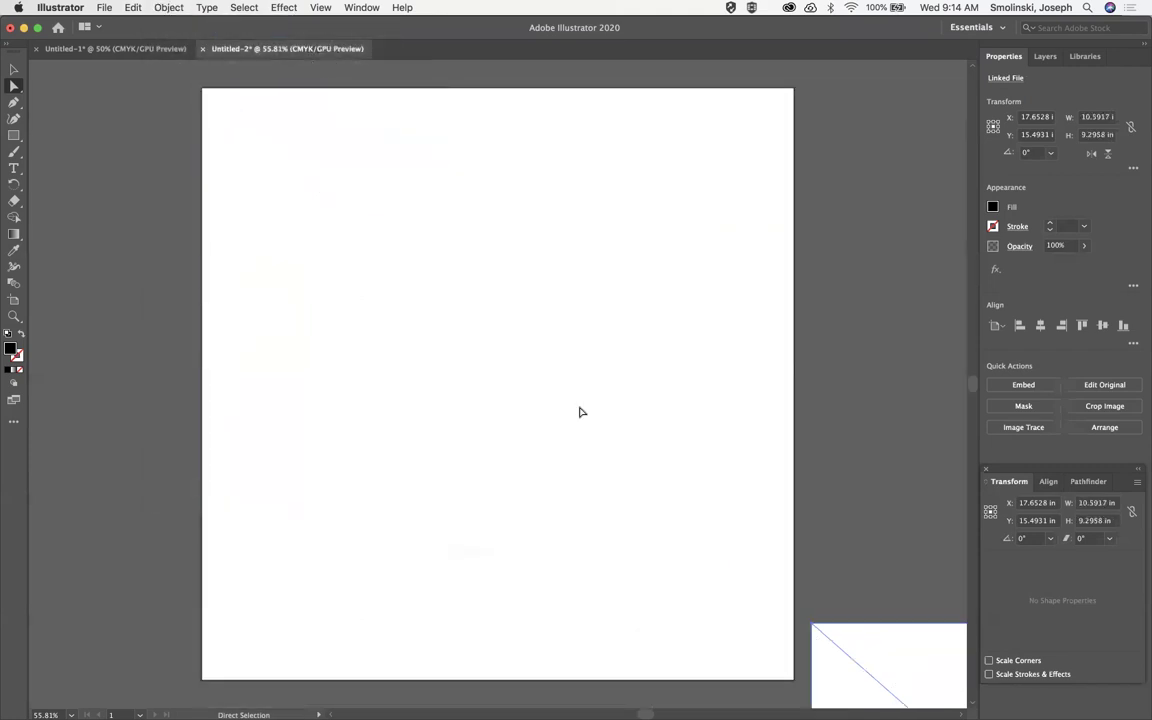
drag(882, 663, 305, 189)
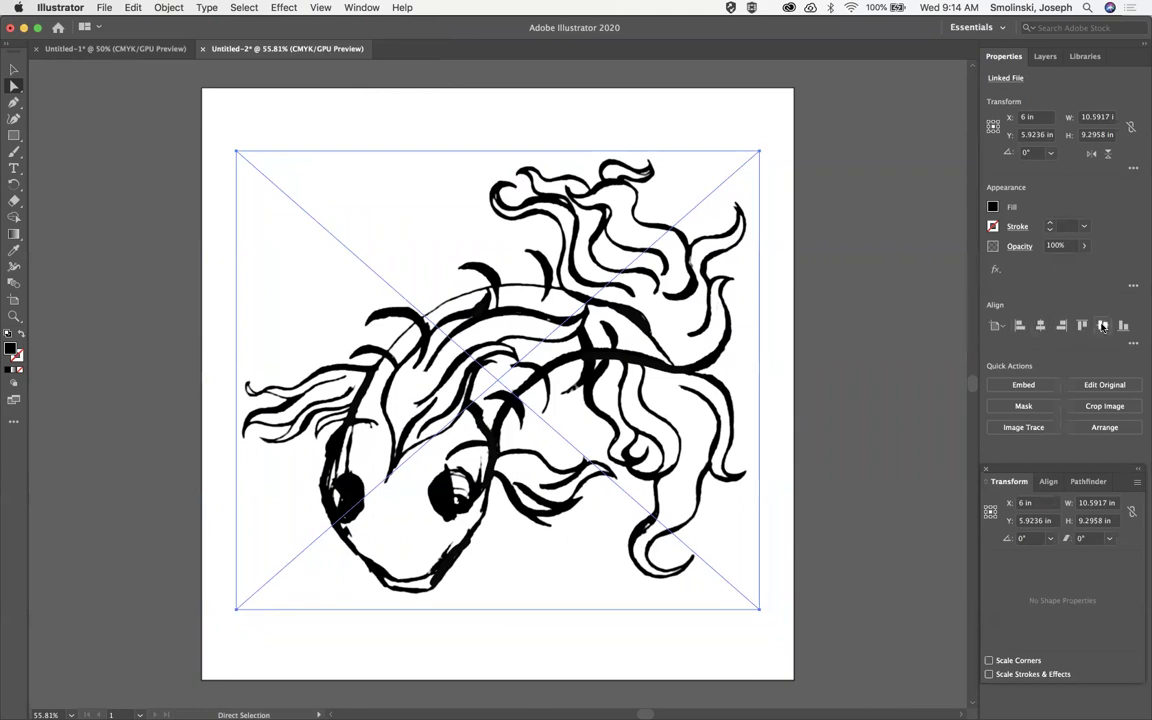
click(1102, 326)
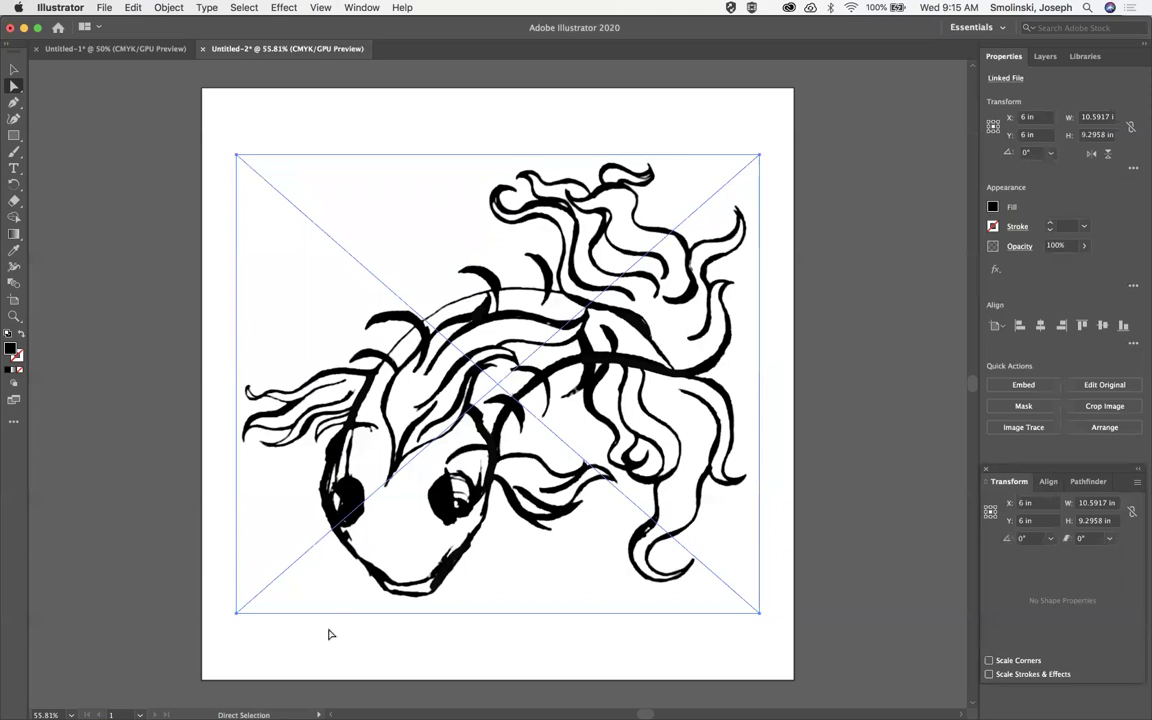
Step: Deselect the centered koi image by clicking an empty spot on the canvas
click(328, 638)
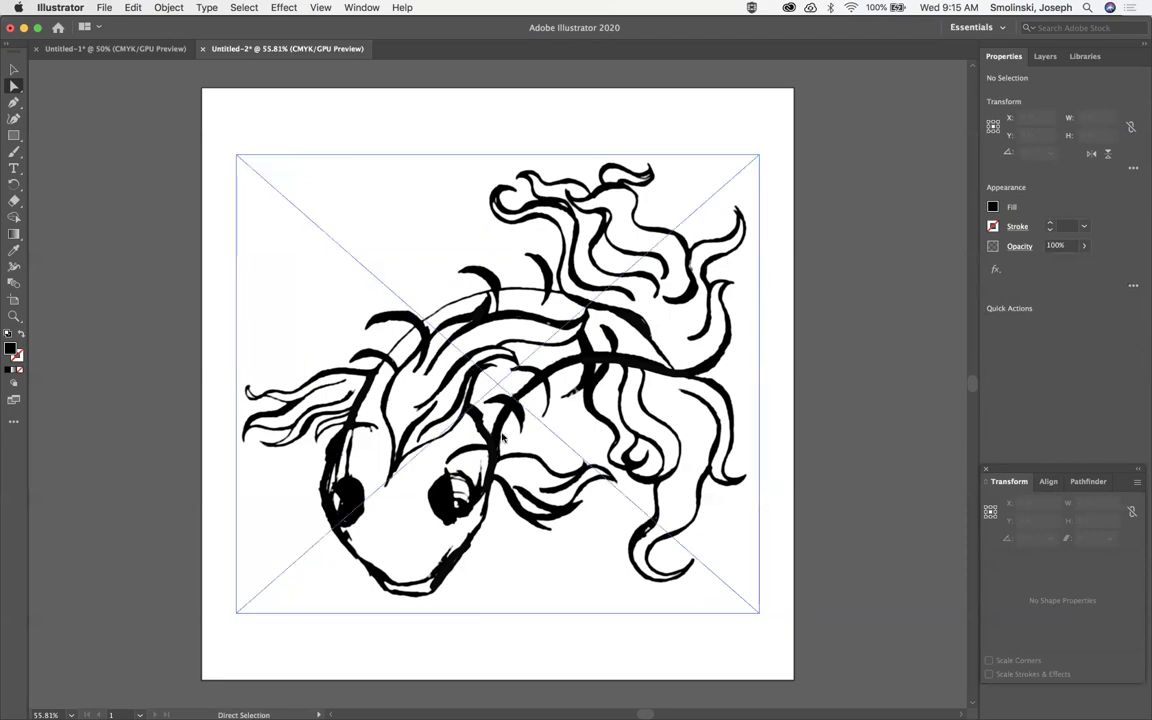
Step: Select the placed koi image with the Selection tool, since tracing was unavailable without a selection
click(172, 9)
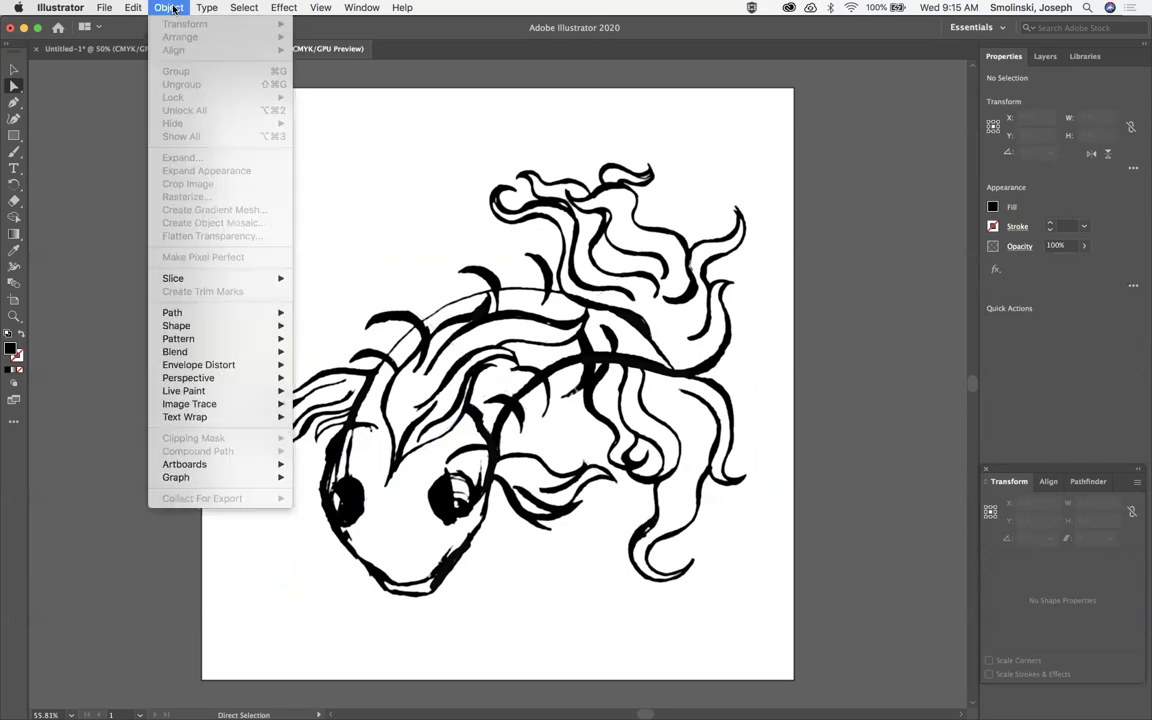
mouse_move(199, 406)
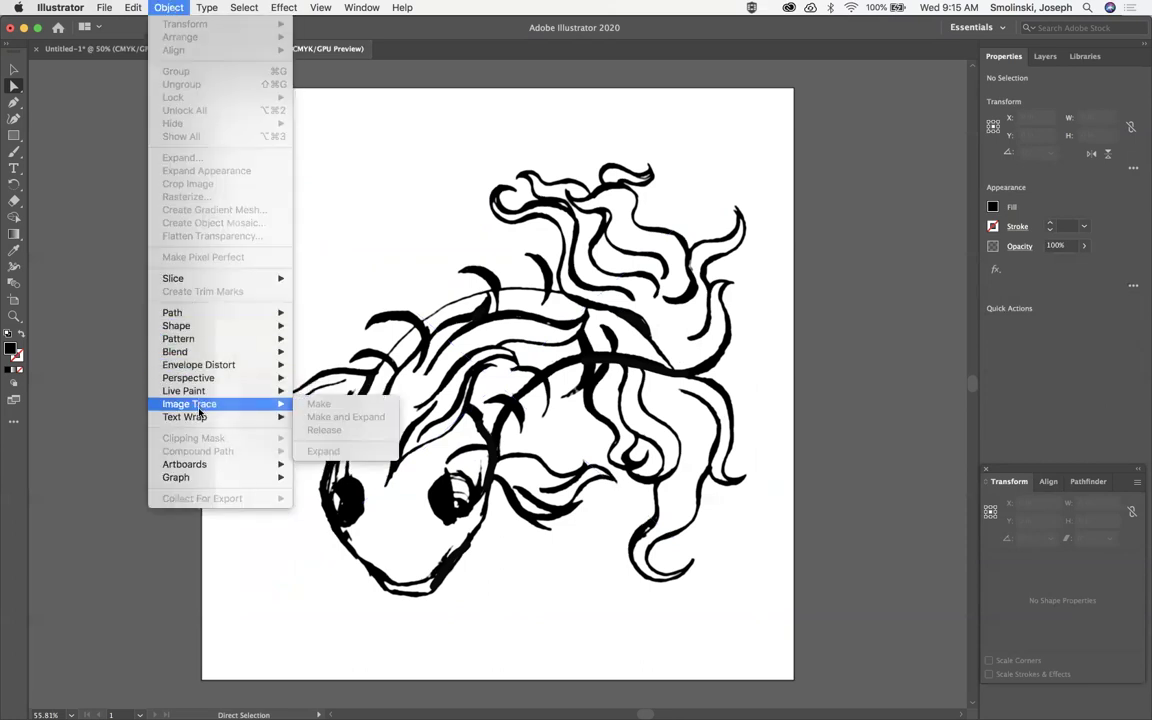
click(160, 8)
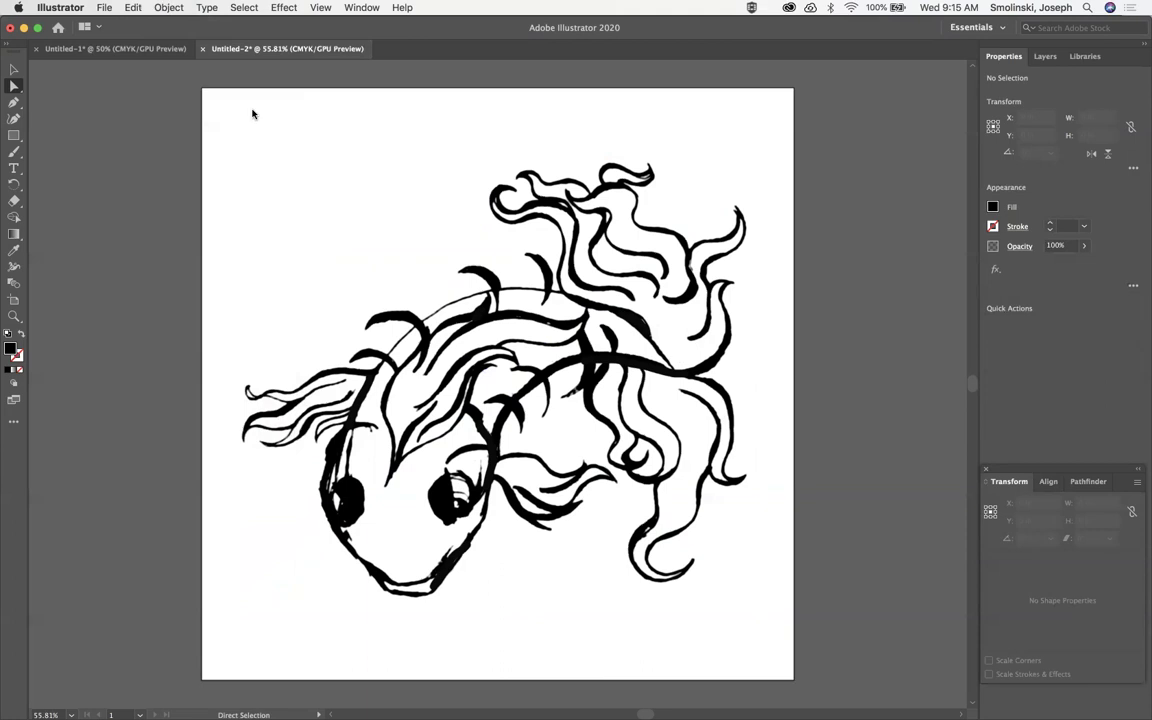
click(14, 69)
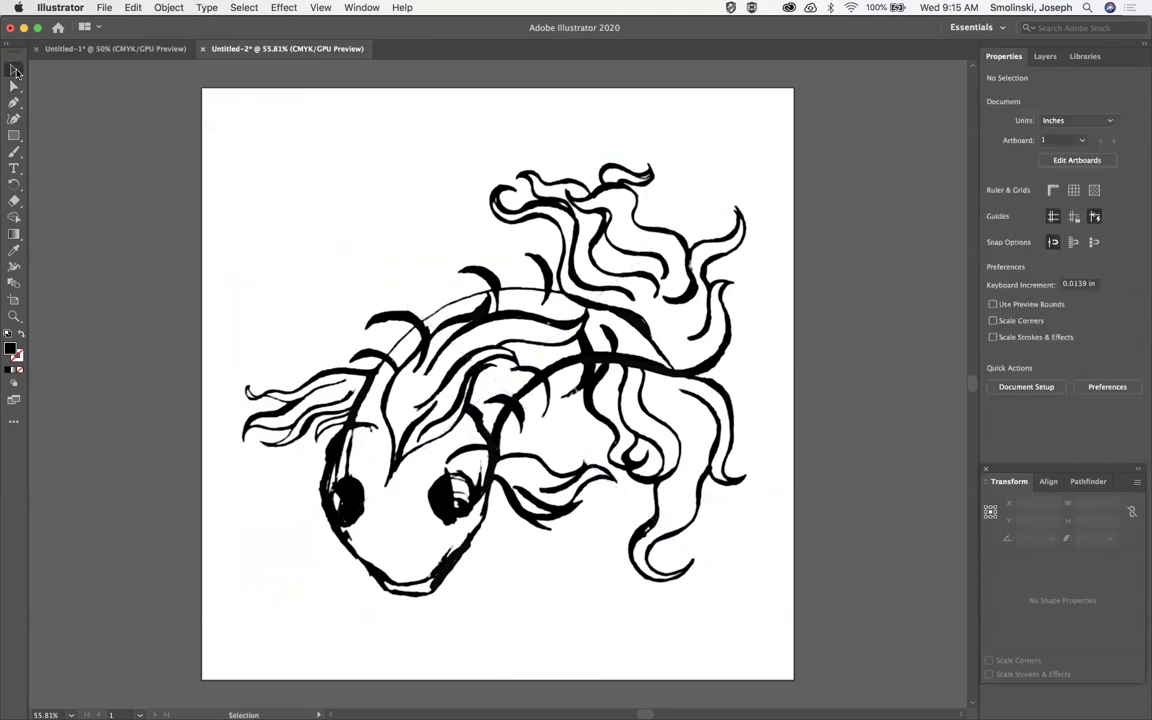
click(411, 290)
Step: Apply Image Trace > Make and Expand to the koi image, accepting the large-image warning
click(163, 8)
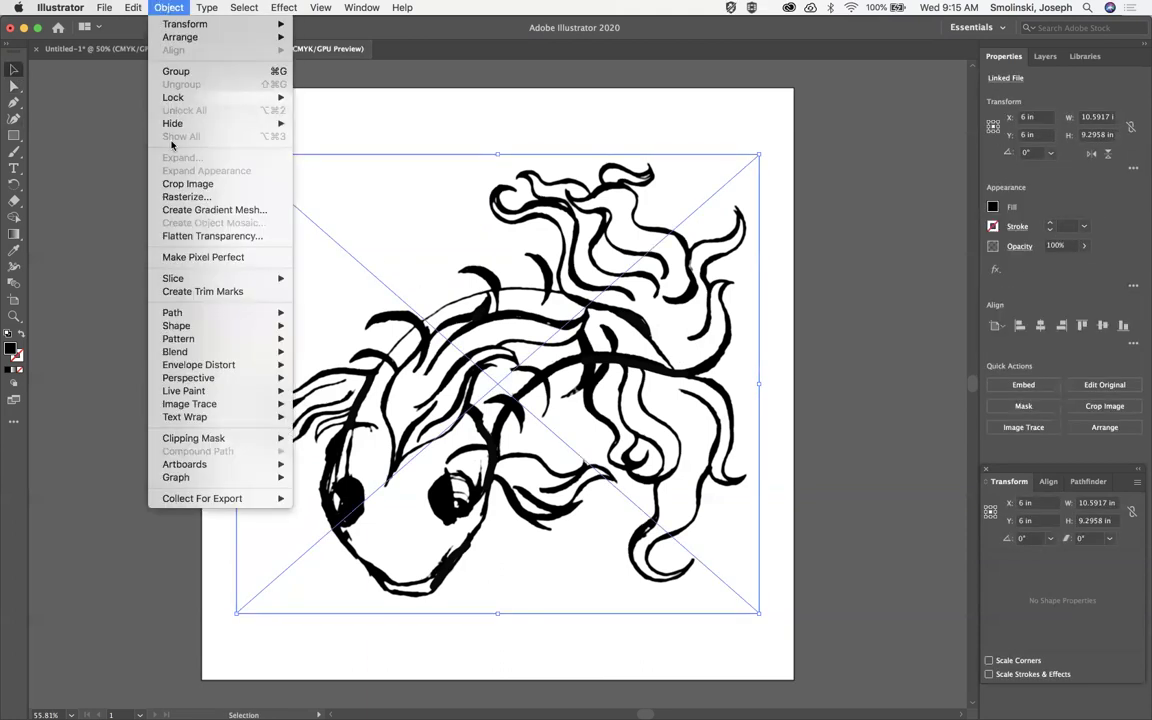
mouse_move(186, 318)
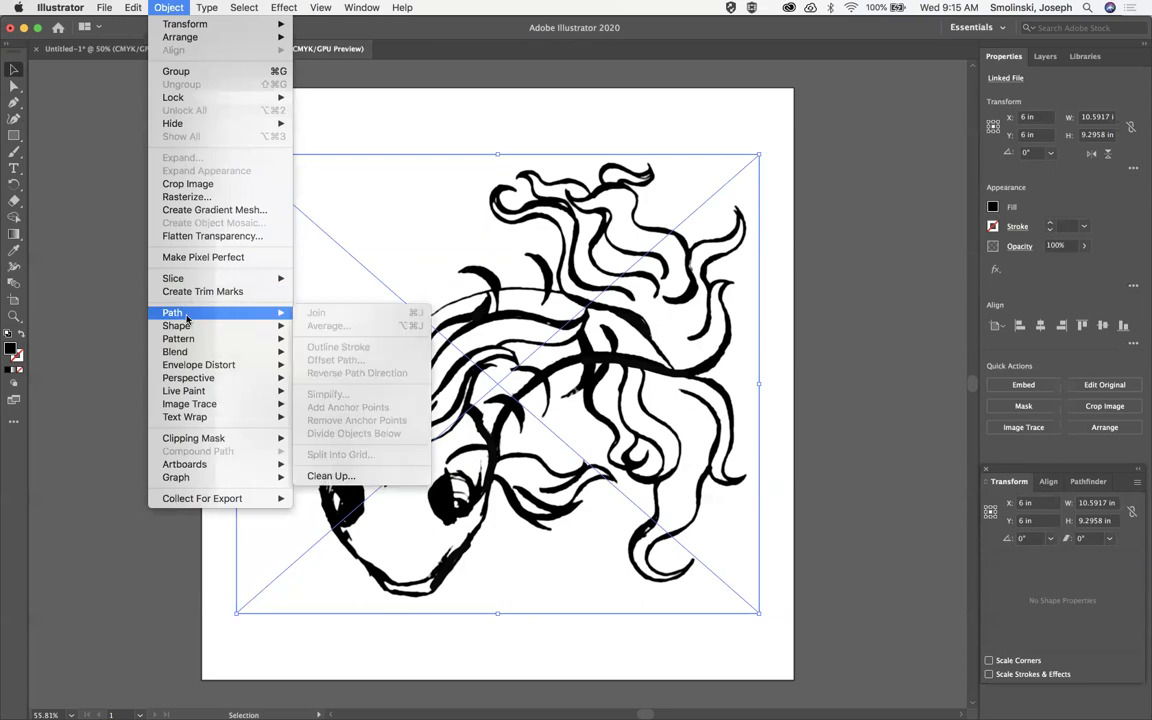
mouse_move(196, 404)
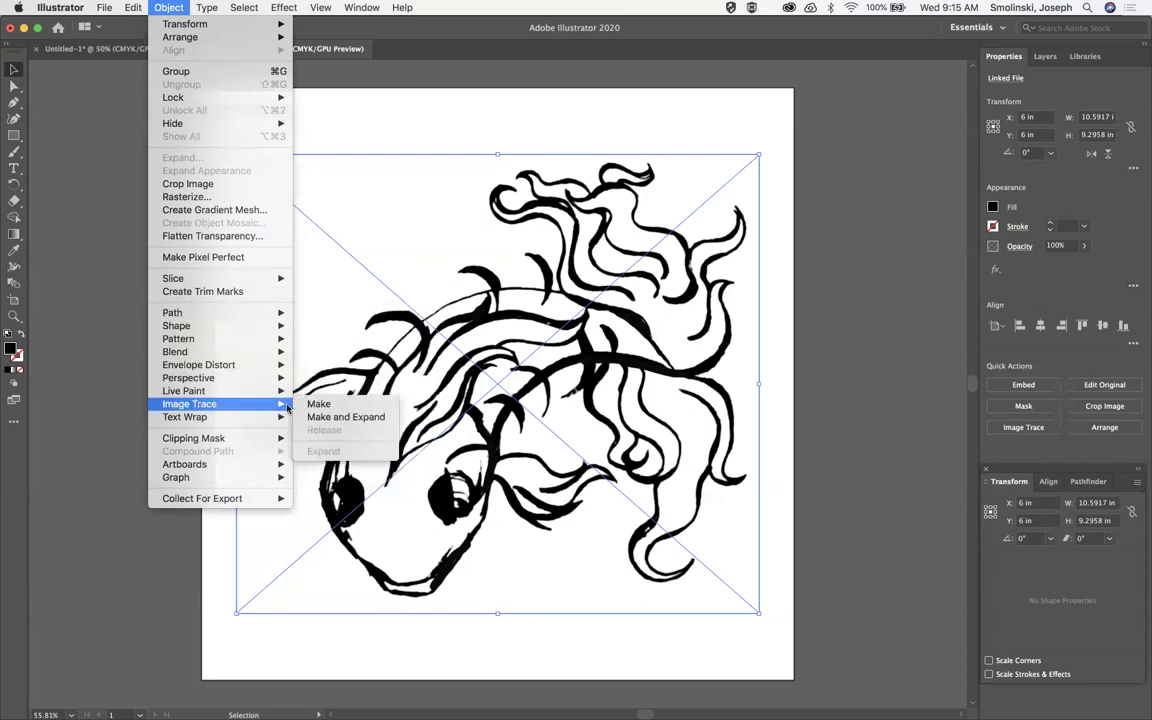
click(330, 417)
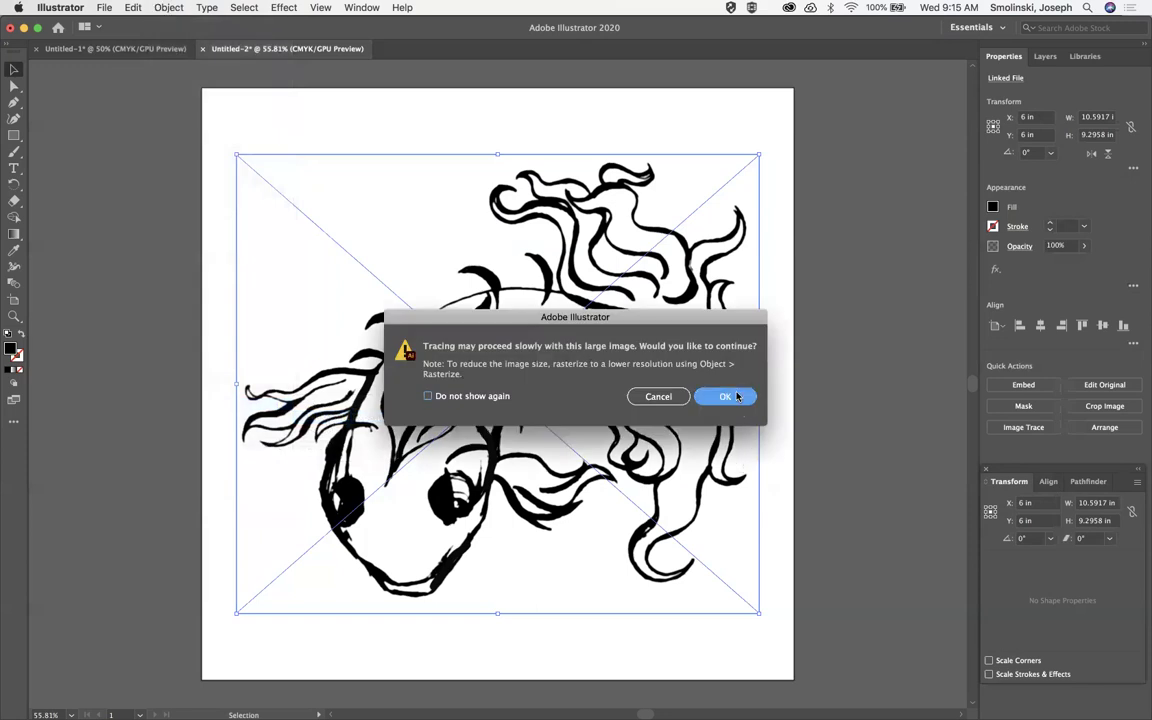
click(725, 397)
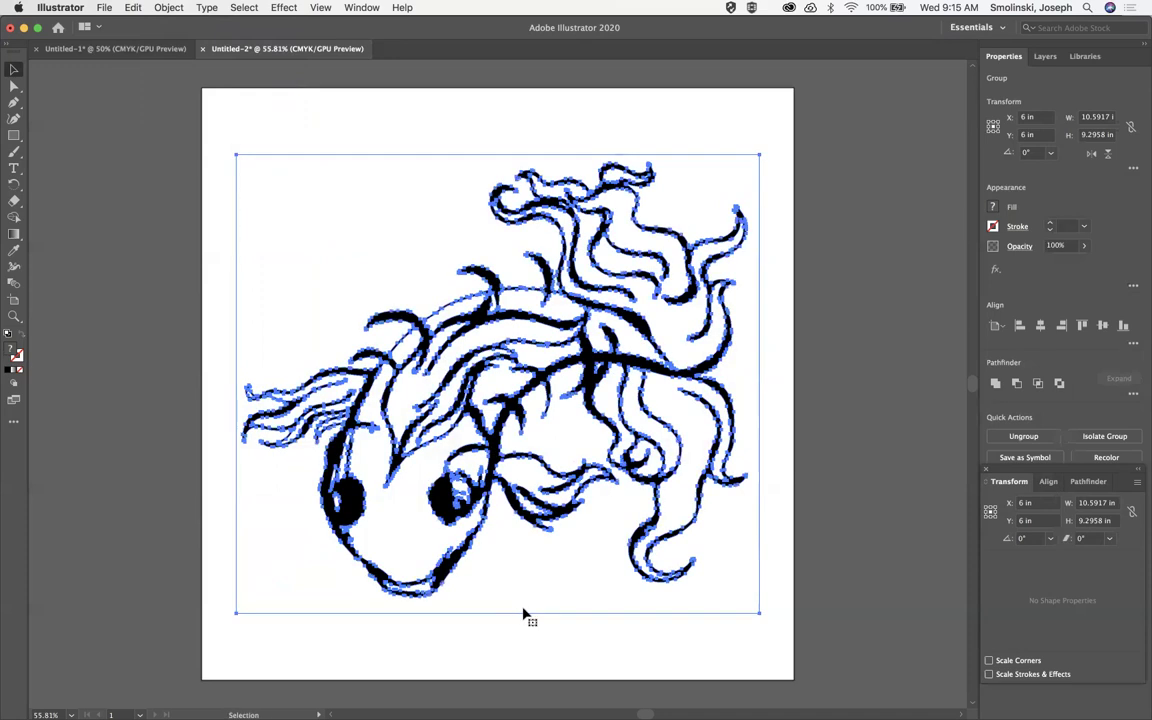
key(a)
key(v)
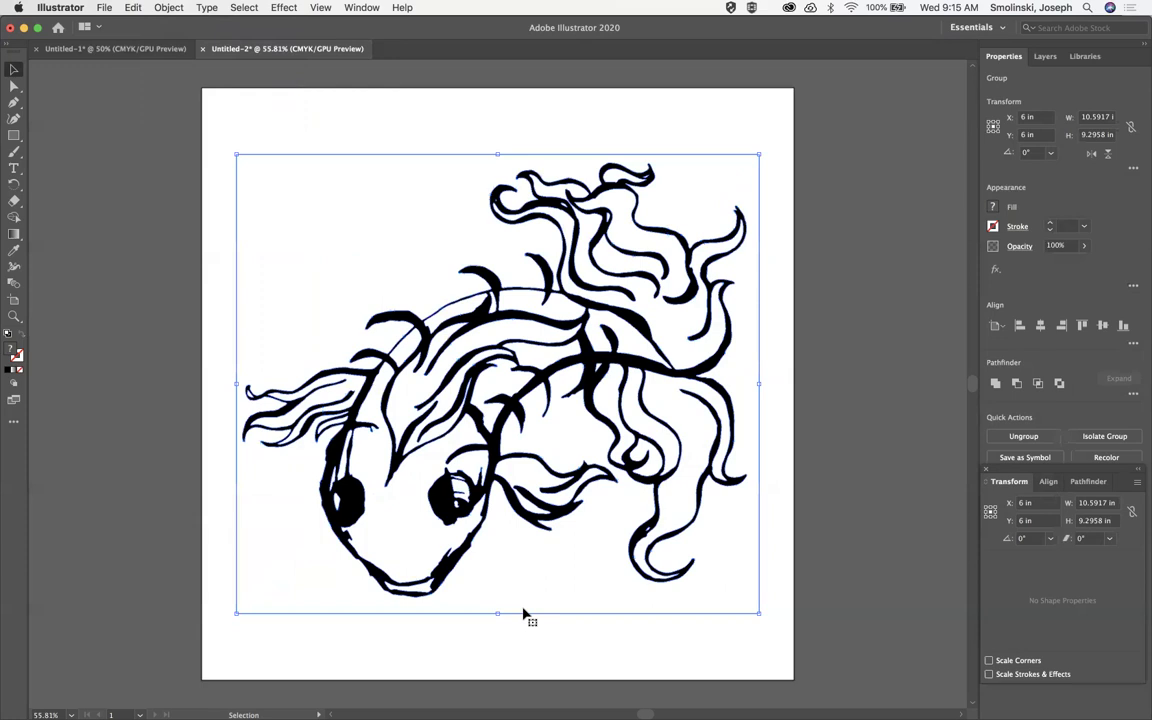
click(14, 85)
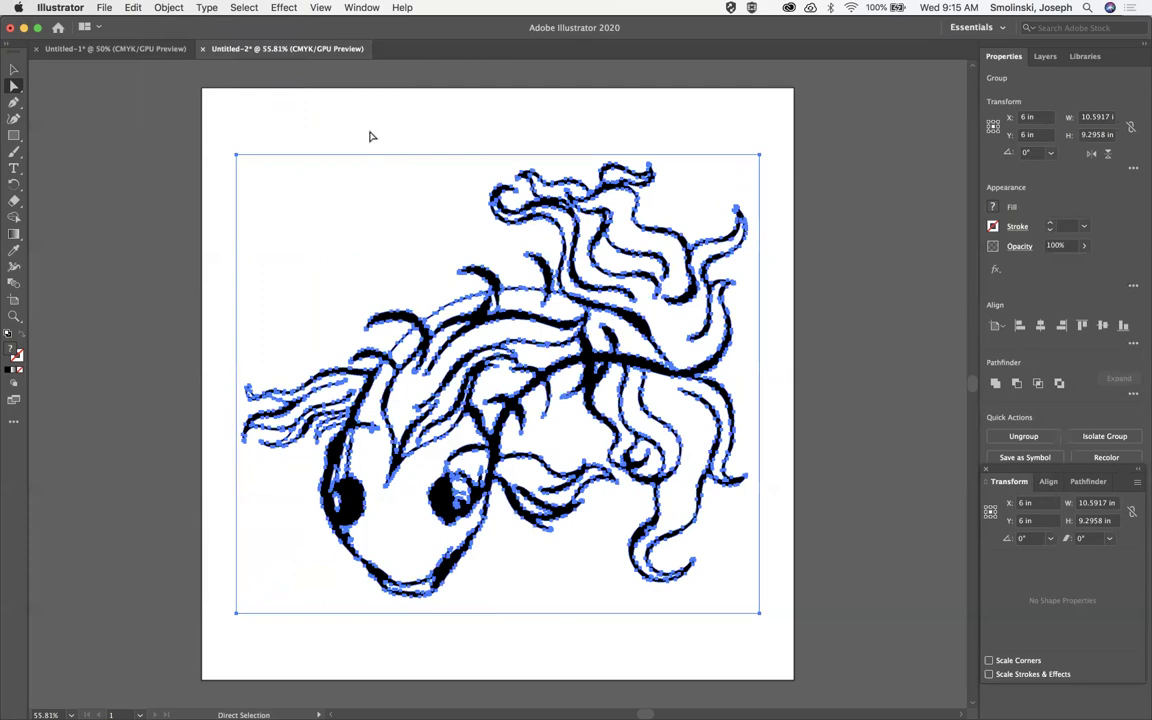
Step: Run Object > Path > Simplify on the traced koi paths, cutting them to 1384 anchor points
click(170, 8)
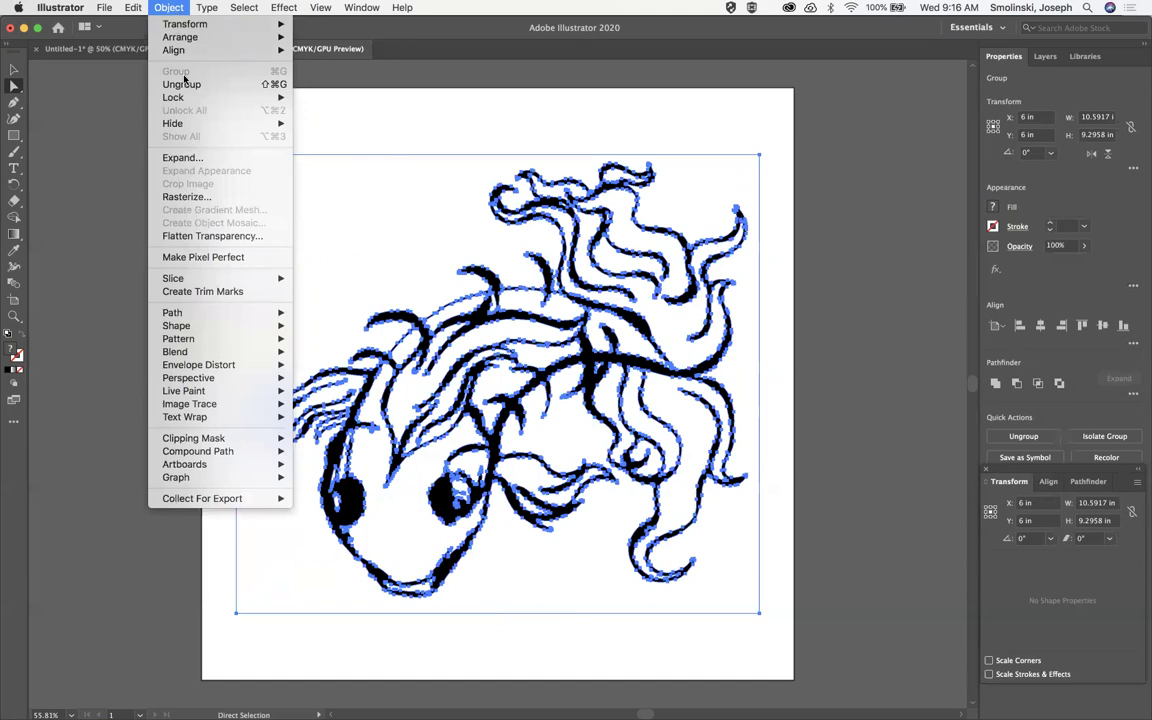
mouse_move(207, 314)
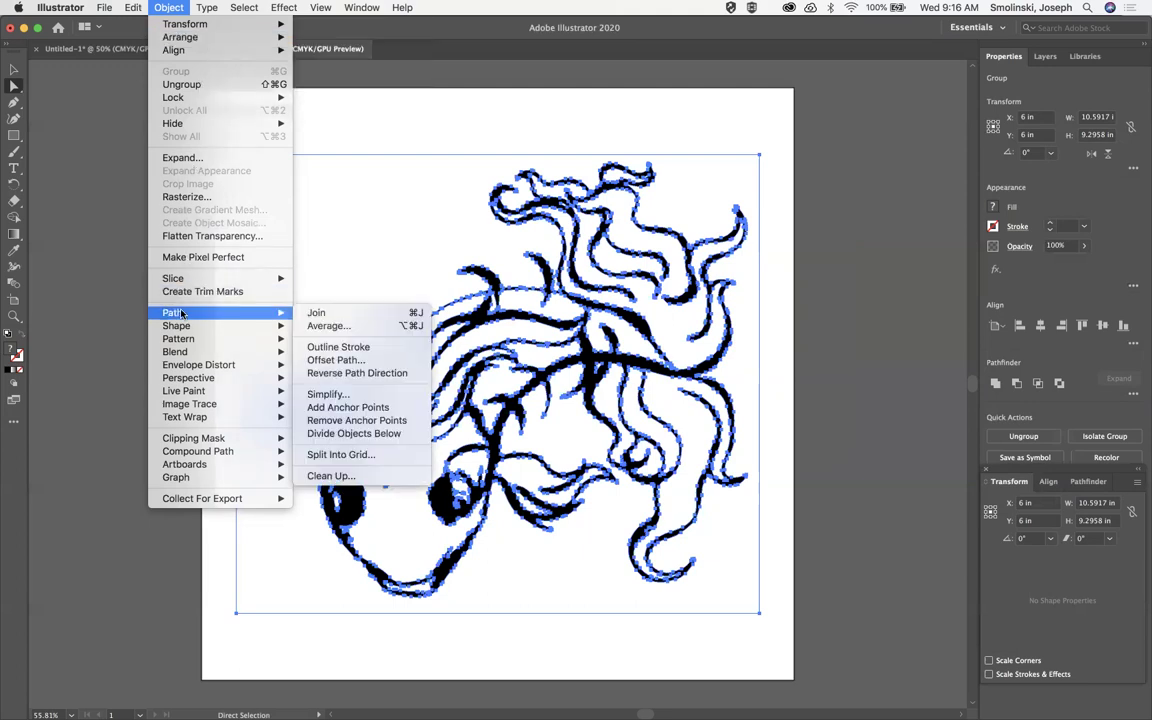
click(329, 396)
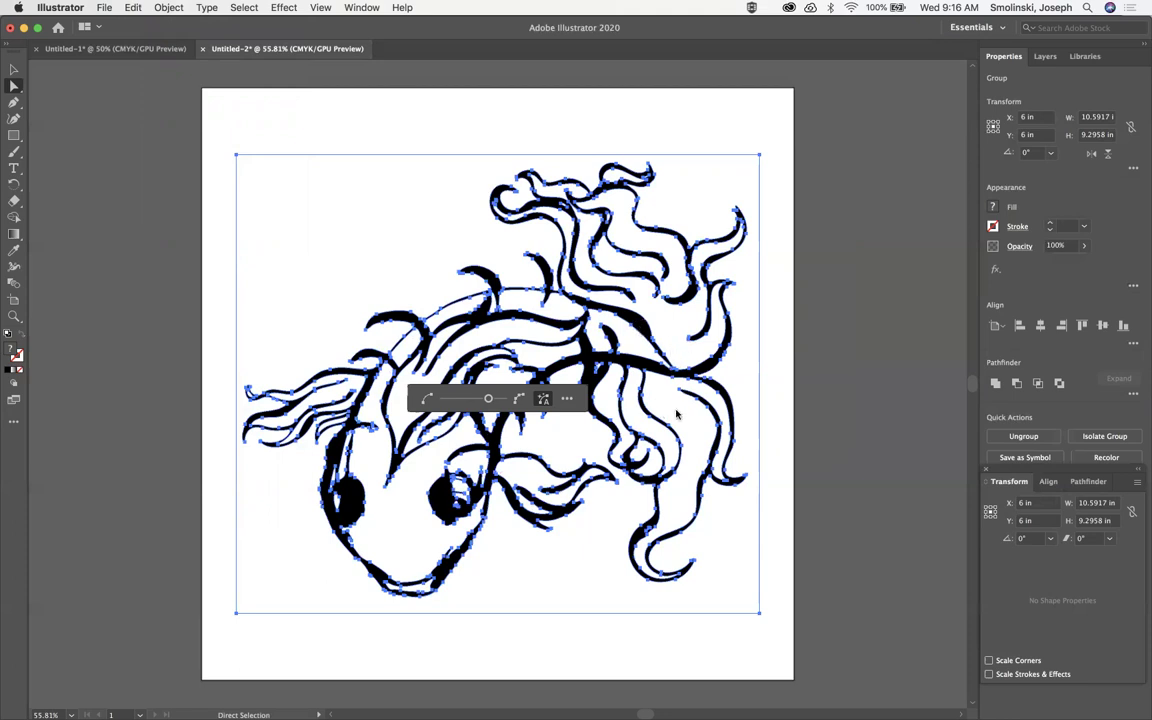
click(612, 646)
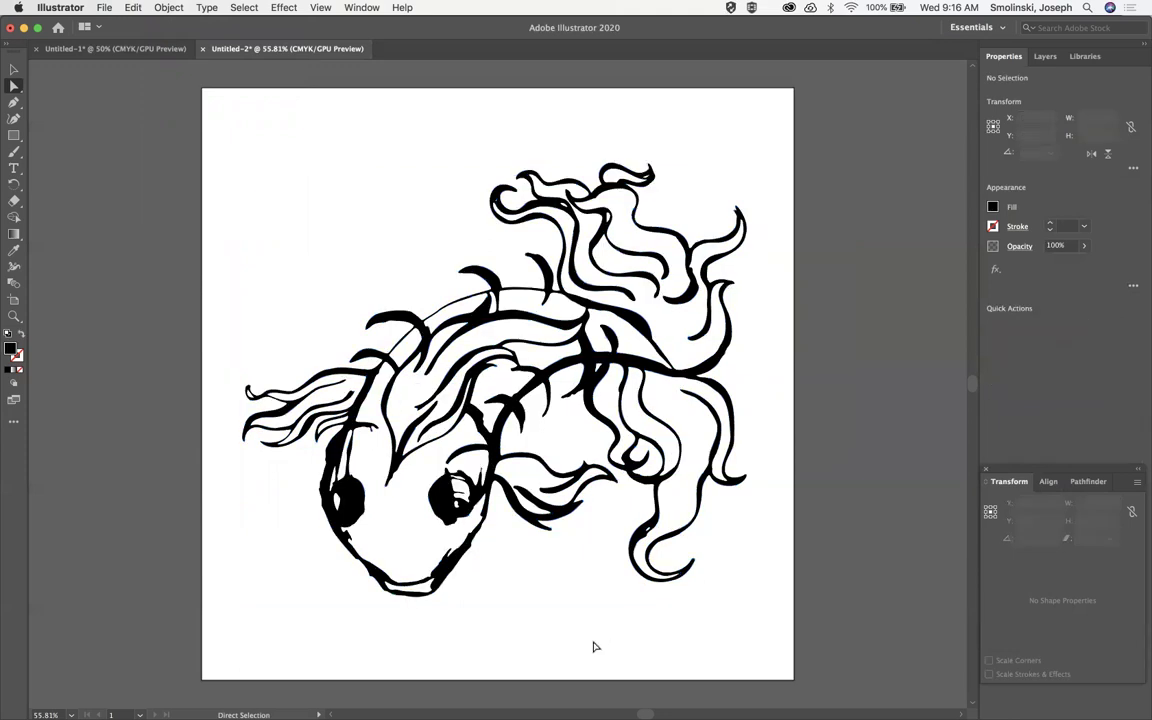
click(14, 69)
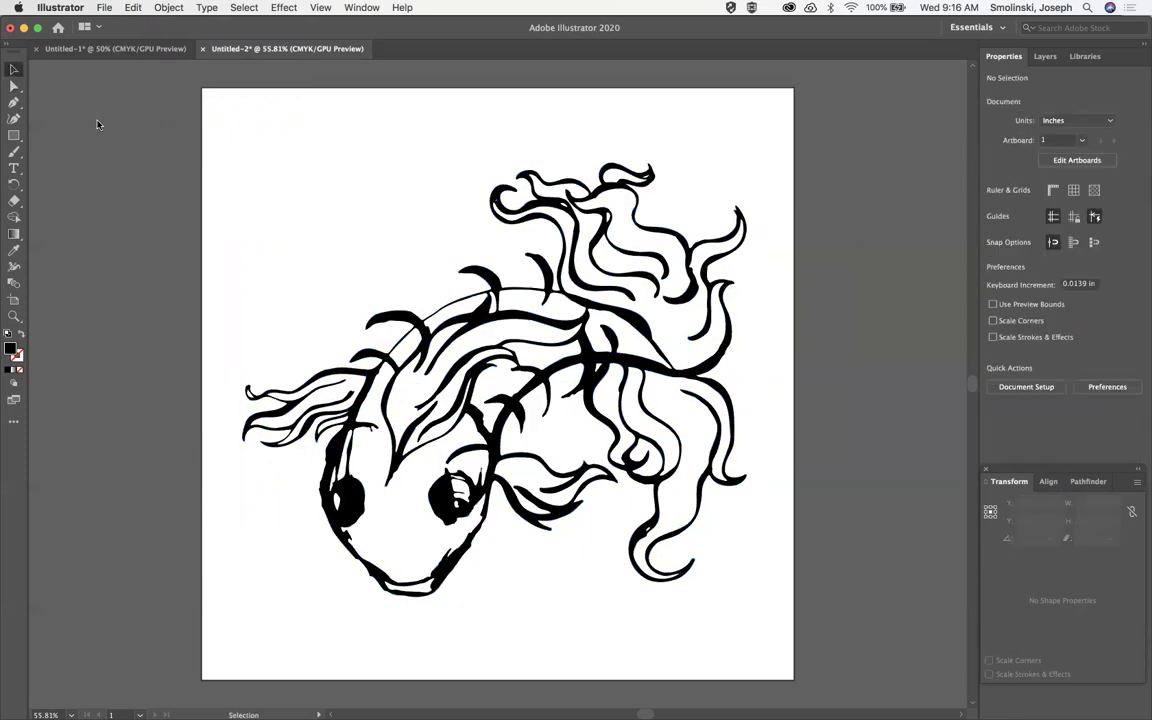
click(358, 375)
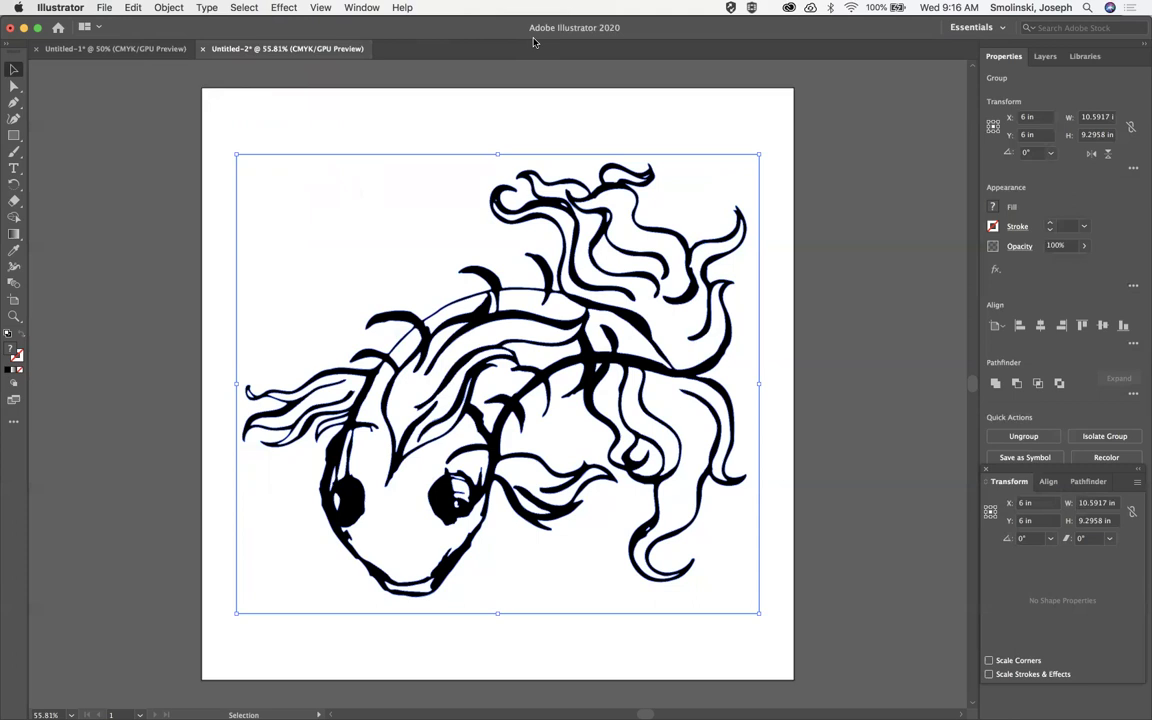
click(360, 105)
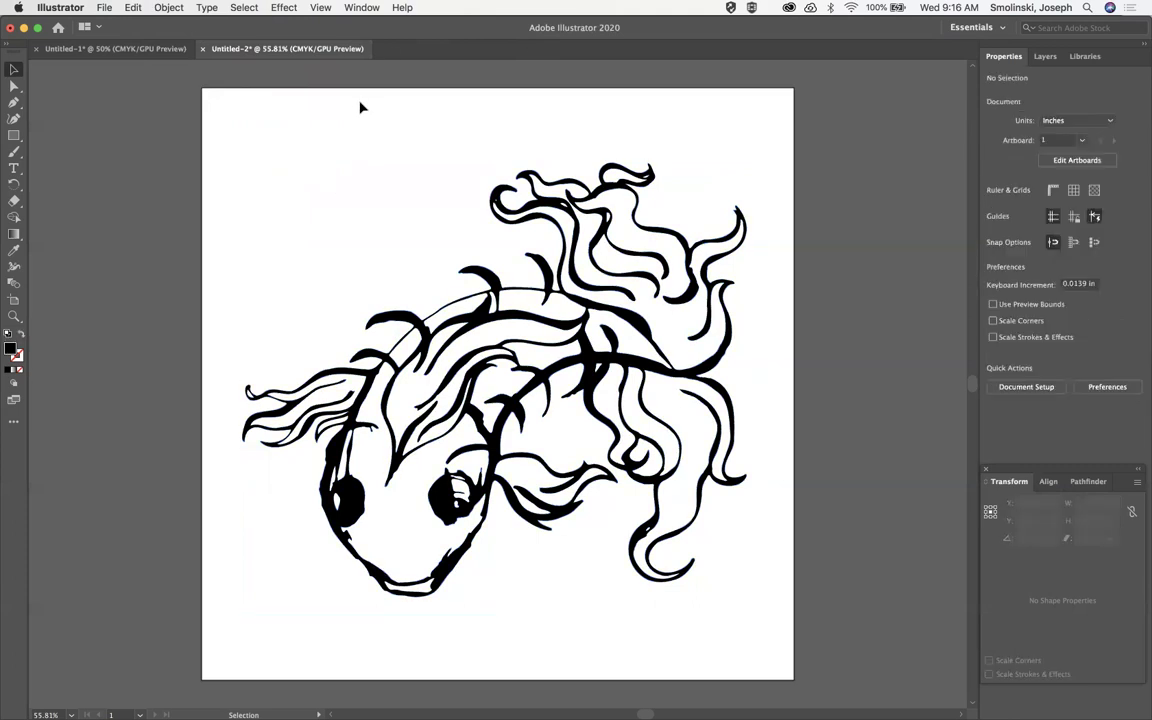
key(super+equal)
key(super+equal)
key(super+equal)
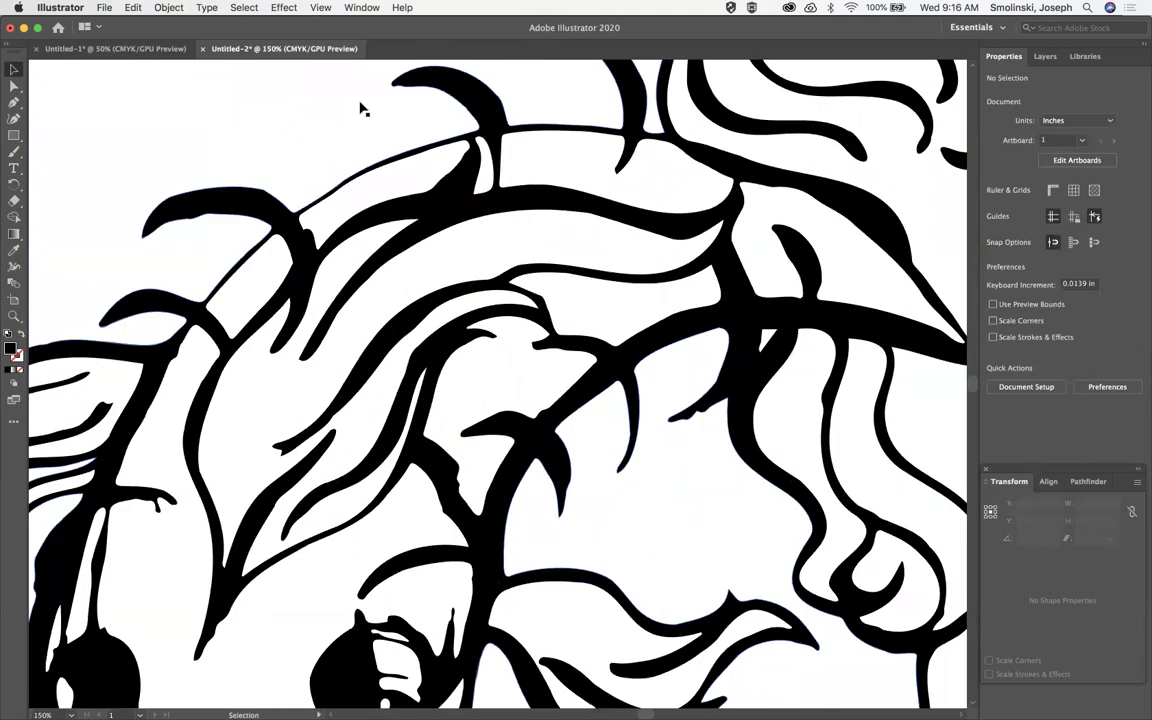
click(14, 86)
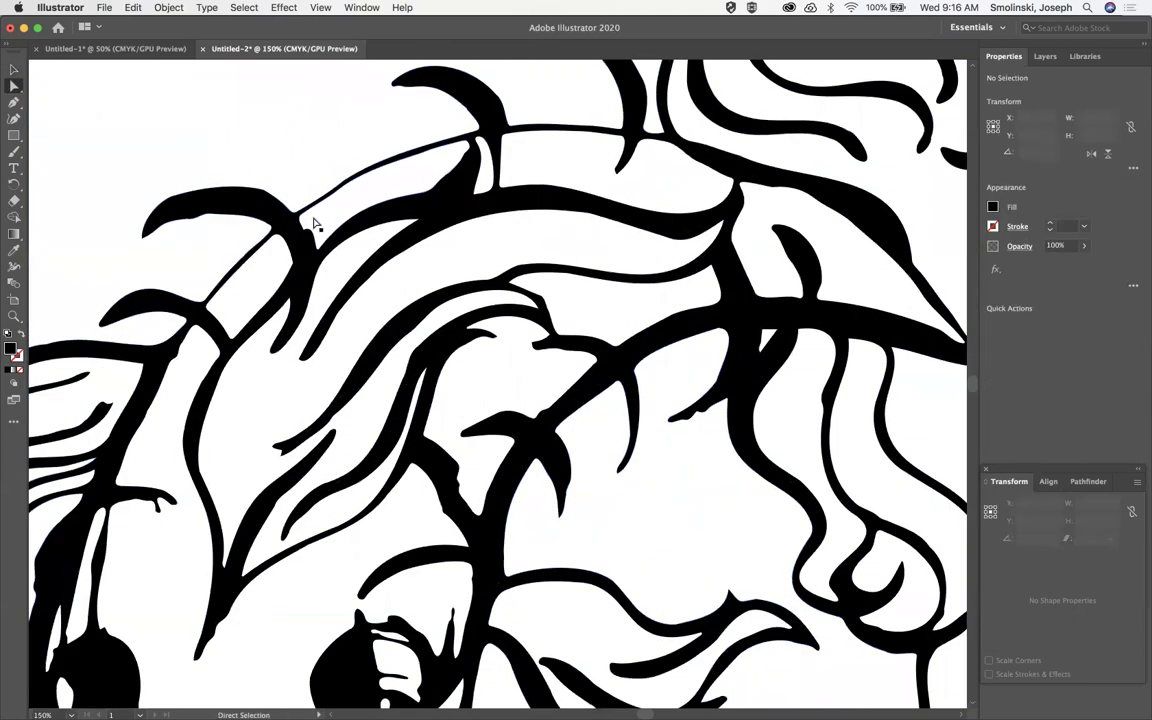
click(346, 183)
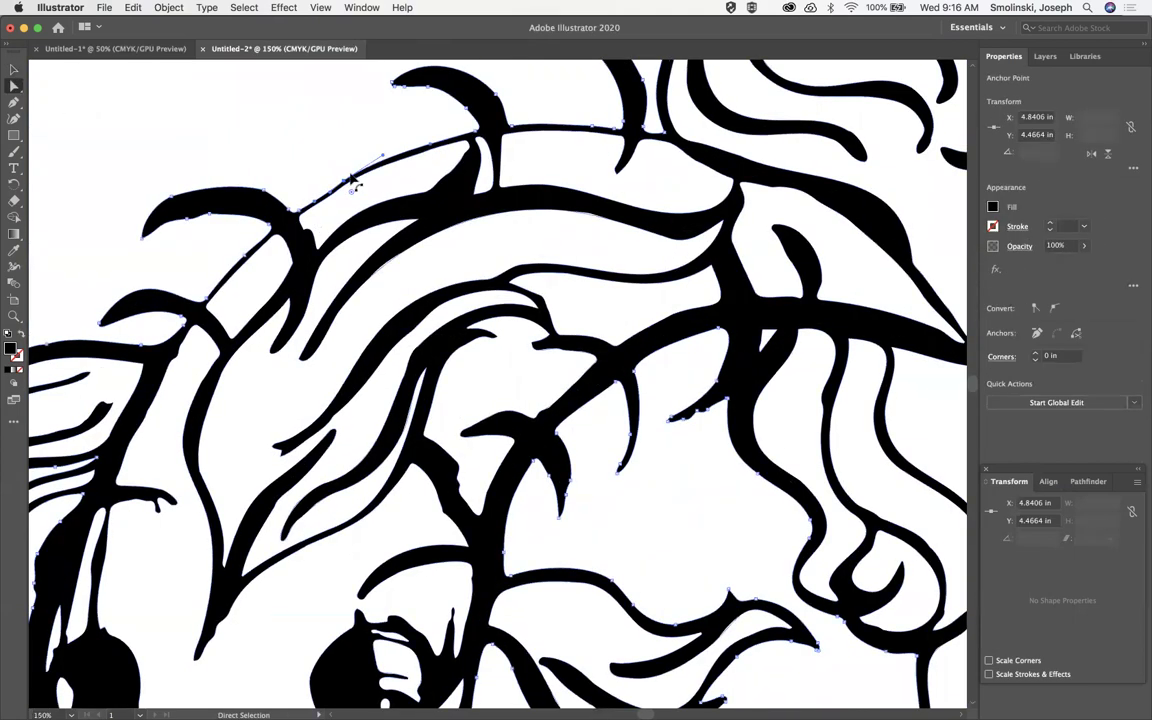
mouse_move(344, 182)
mouse_down()
mouse_move(319, 150)
mouse_move(348, 188)
mouse_up()
click(345, 186)
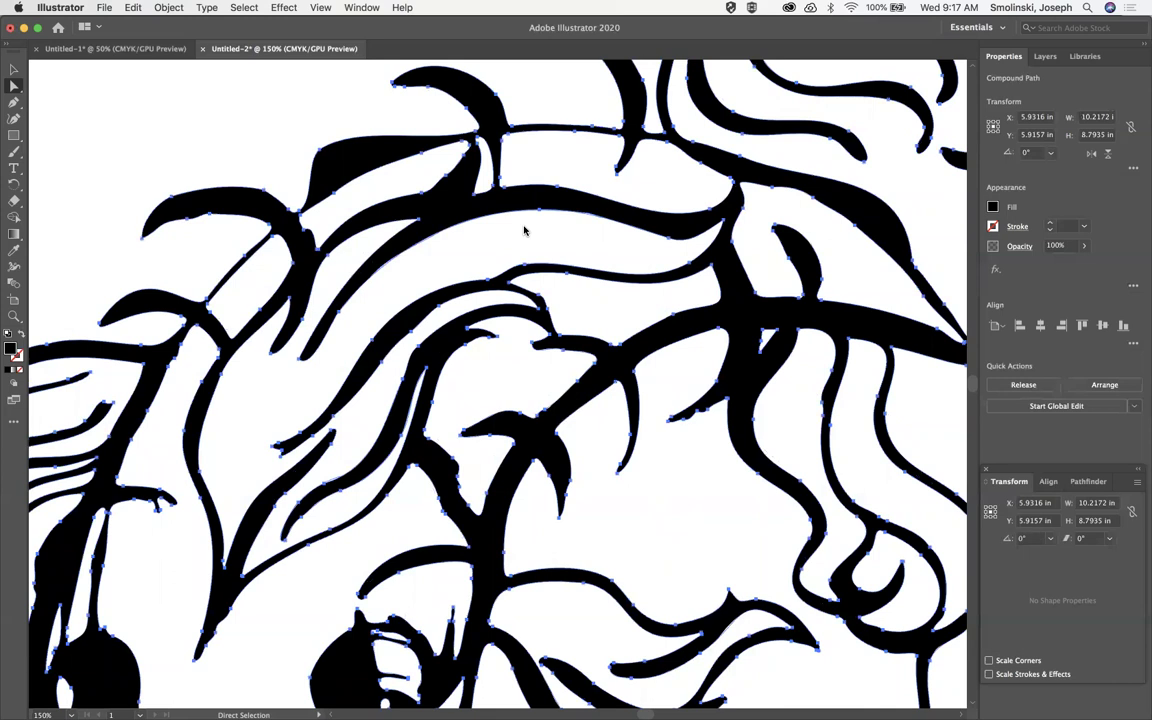
key(super+z)
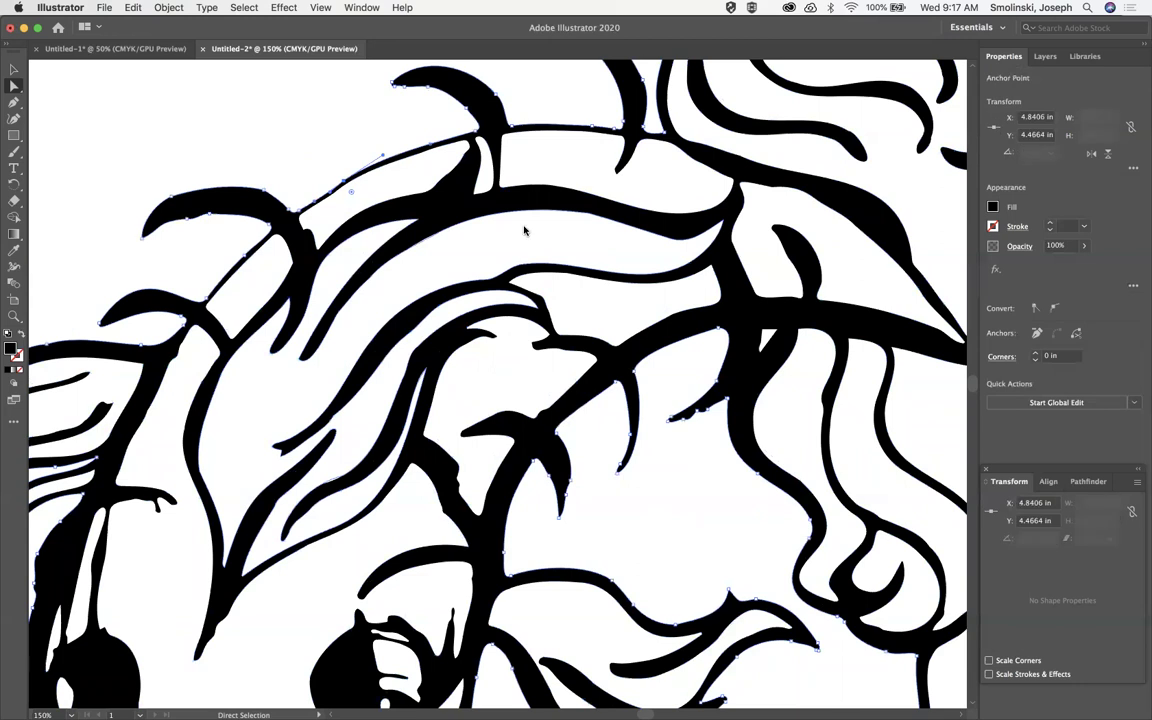
key(super+minus)
key(super+minus)
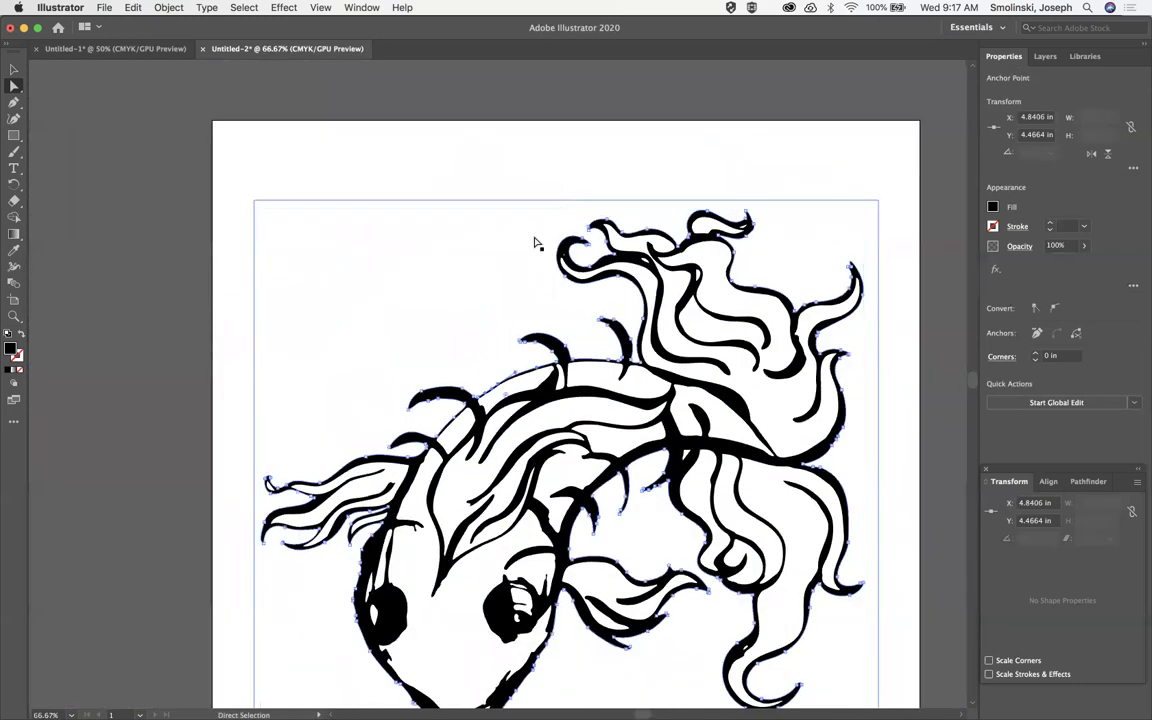
scroll(521, 205, down, 5)
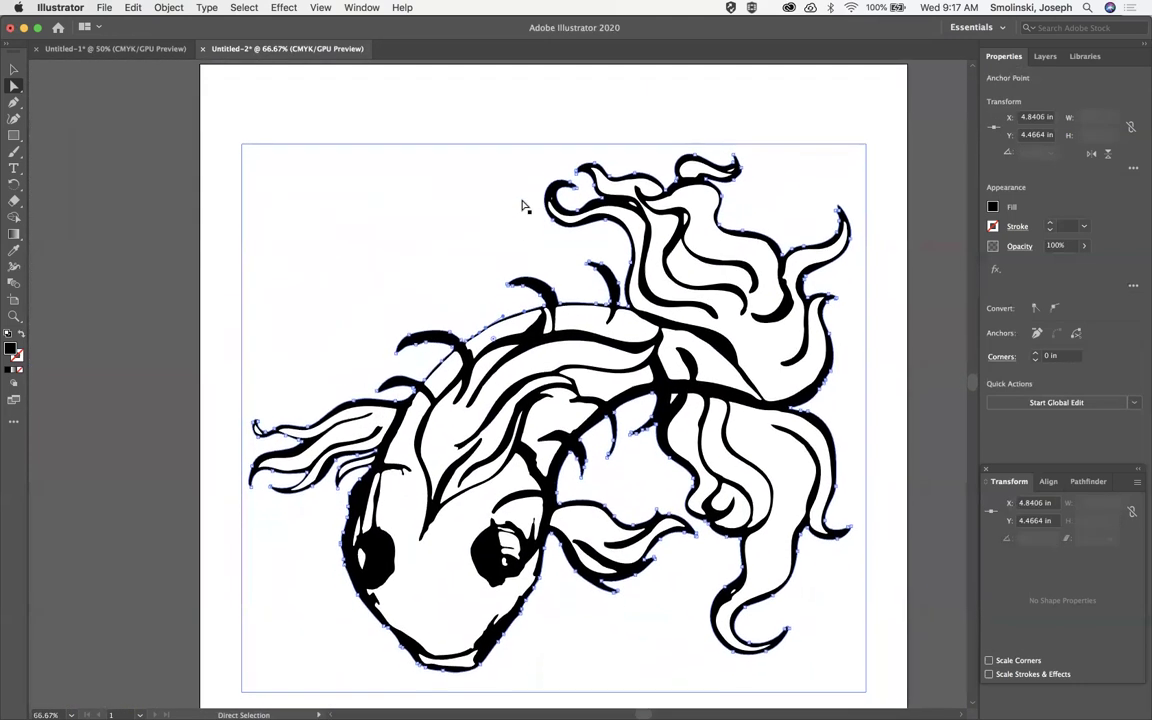
Step: Select all the koi artwork and combine it with the Pathfinder Merge button
key(super+a)
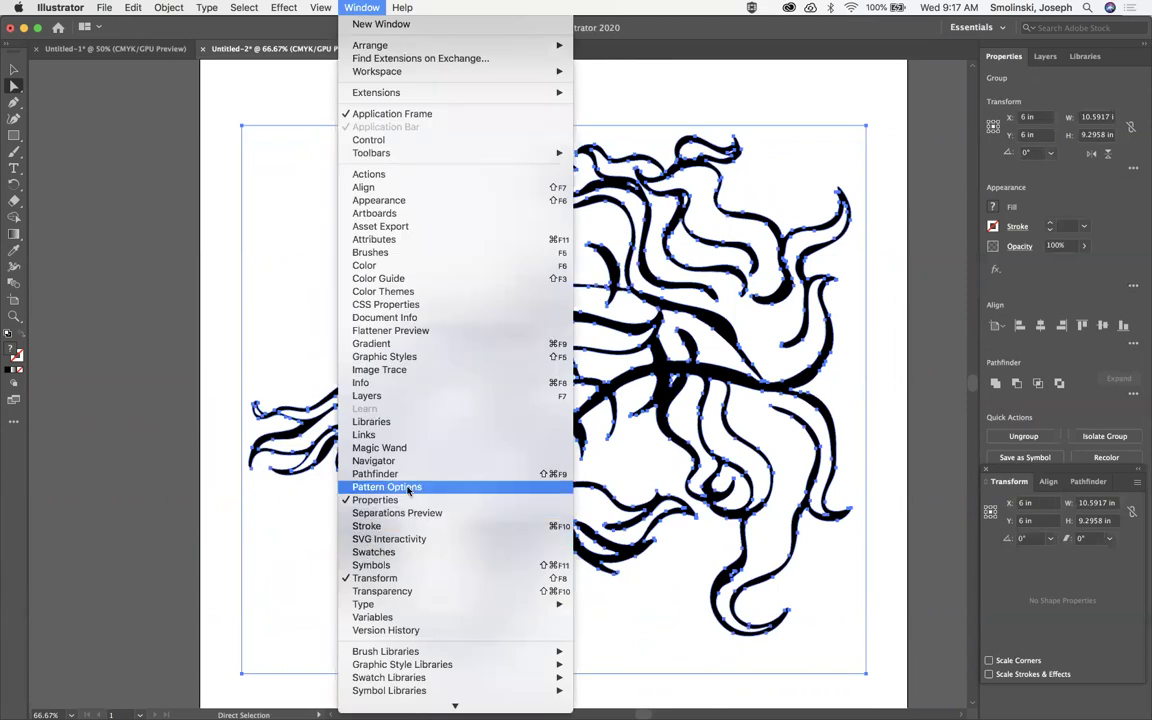
click(380, 473)
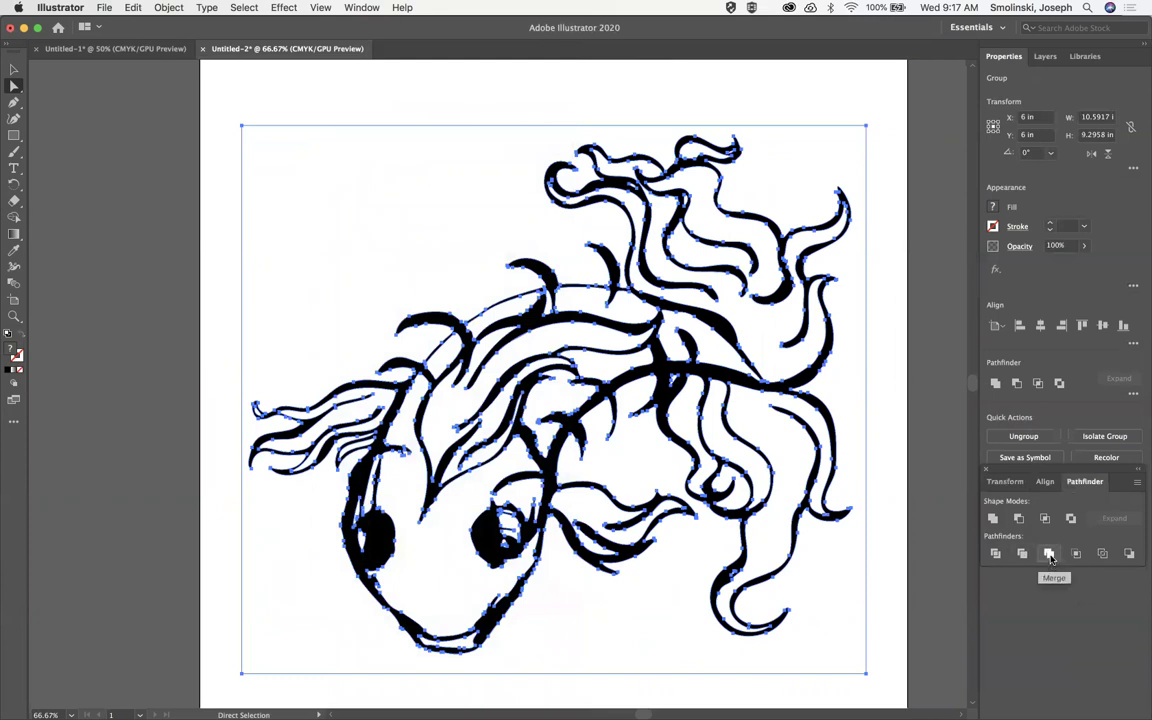
click(1050, 555)
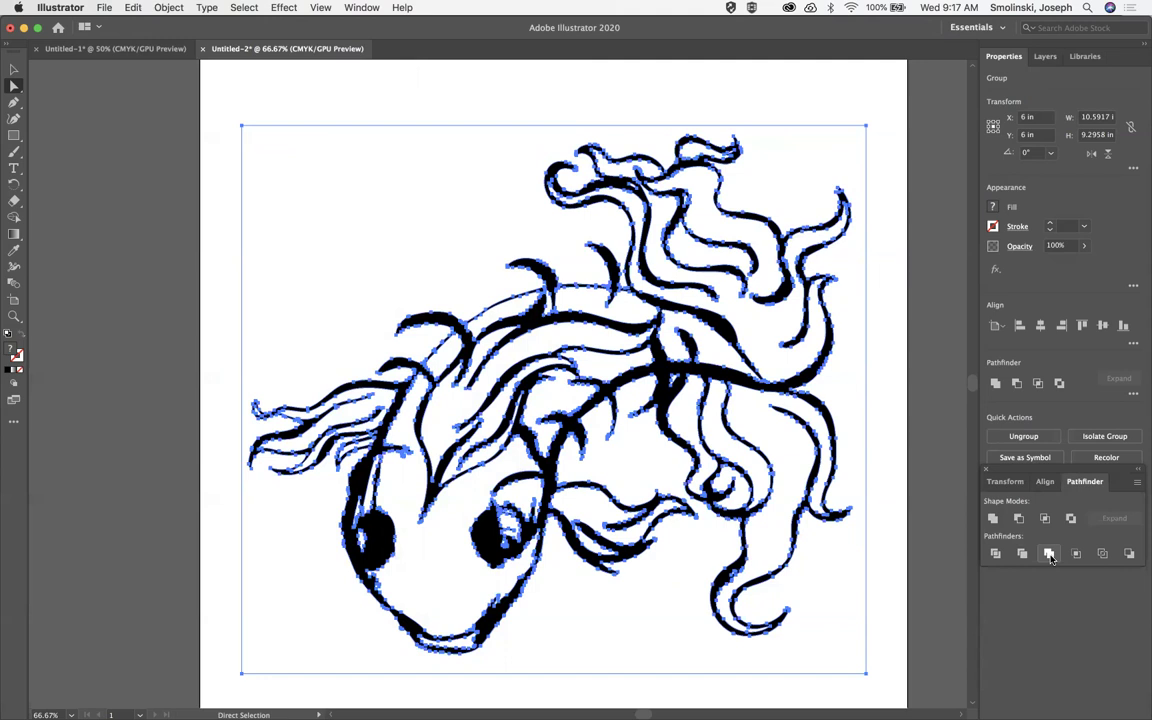
click(1049, 553)
Step: Pick the white fin and back-patch shapes, then select the whole merged koi artwork
click(805, 95)
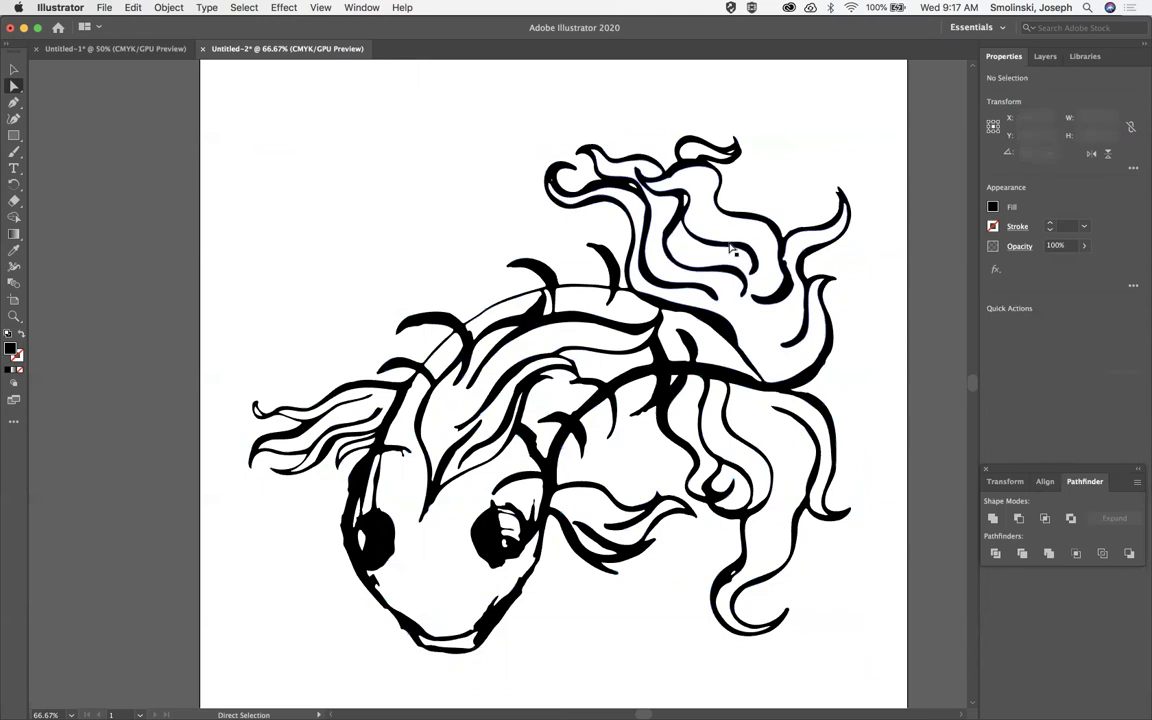
click(735, 245)
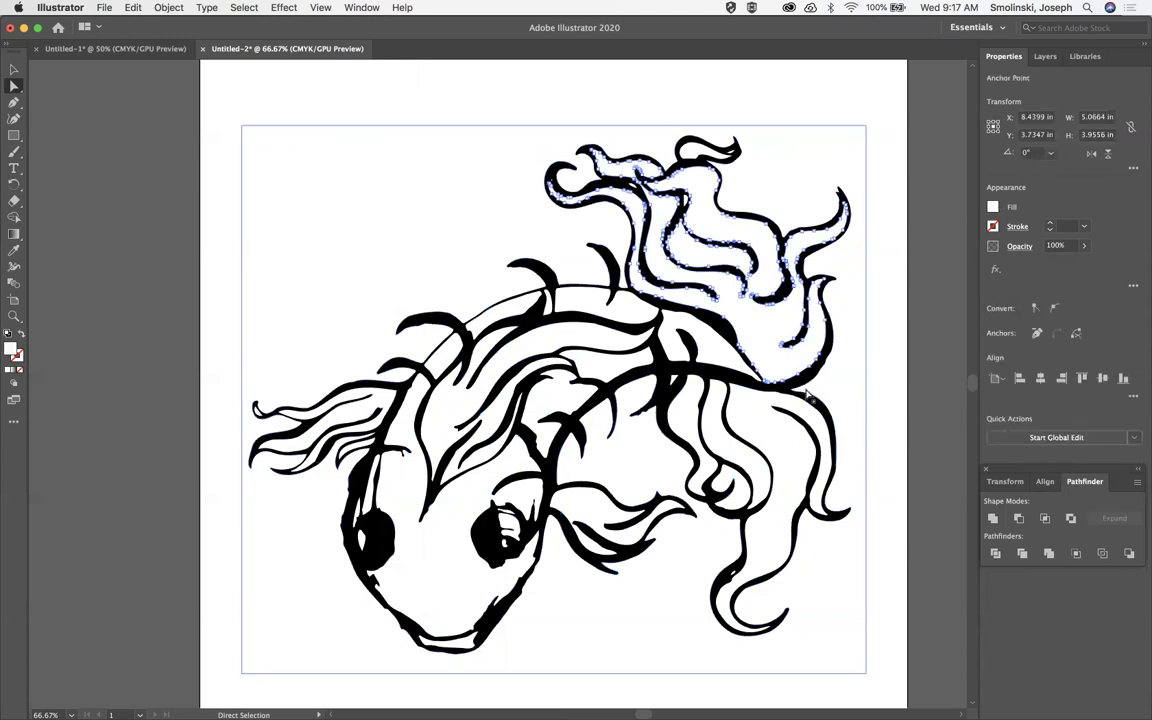
click(722, 340)
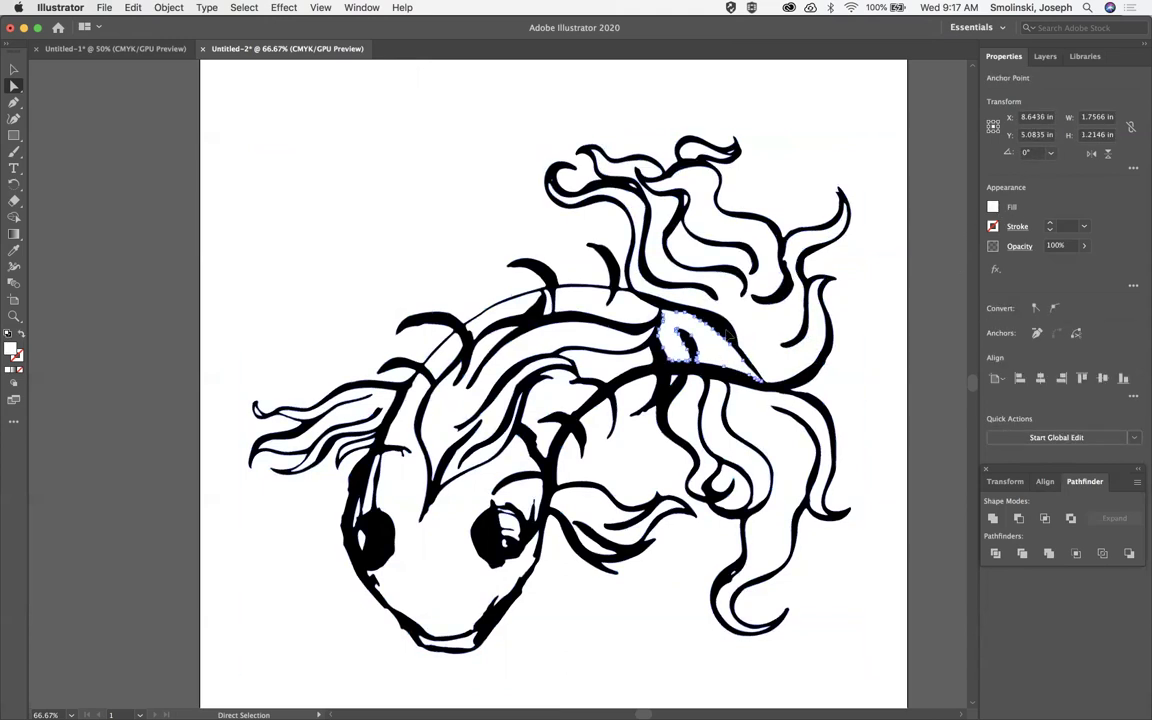
key(super+a)
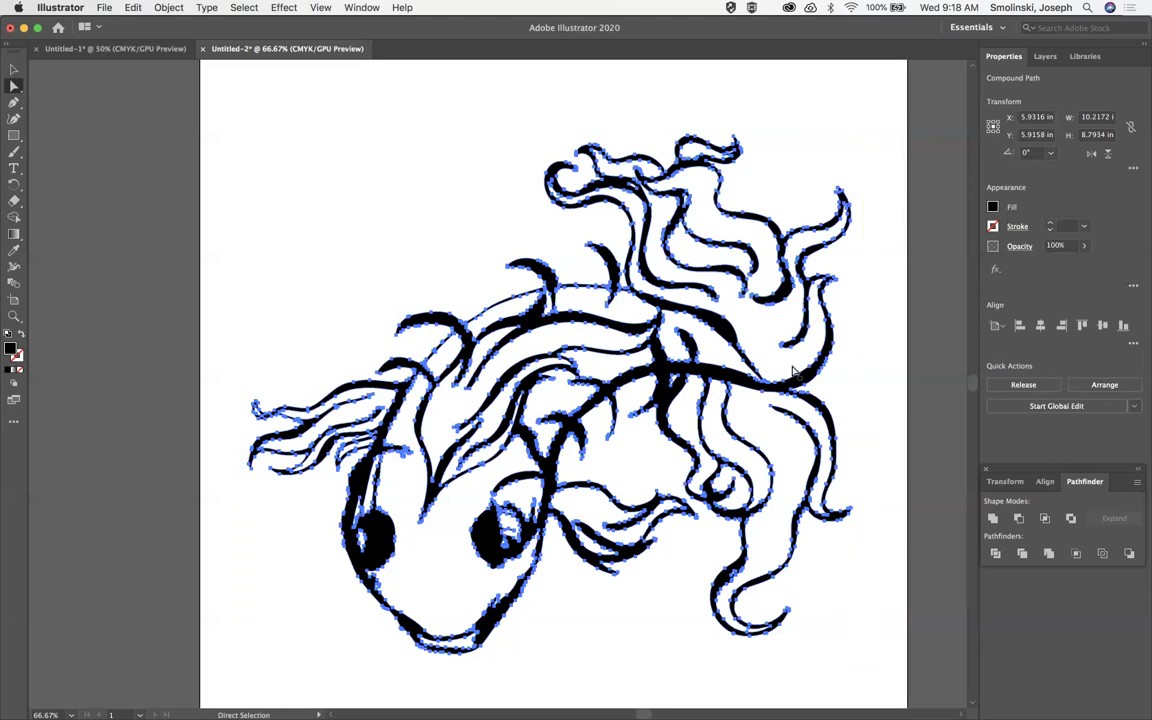
Step: Select every white-filled koi shape via Select > Same > Fill Color and set their fill to None
click(714, 404)
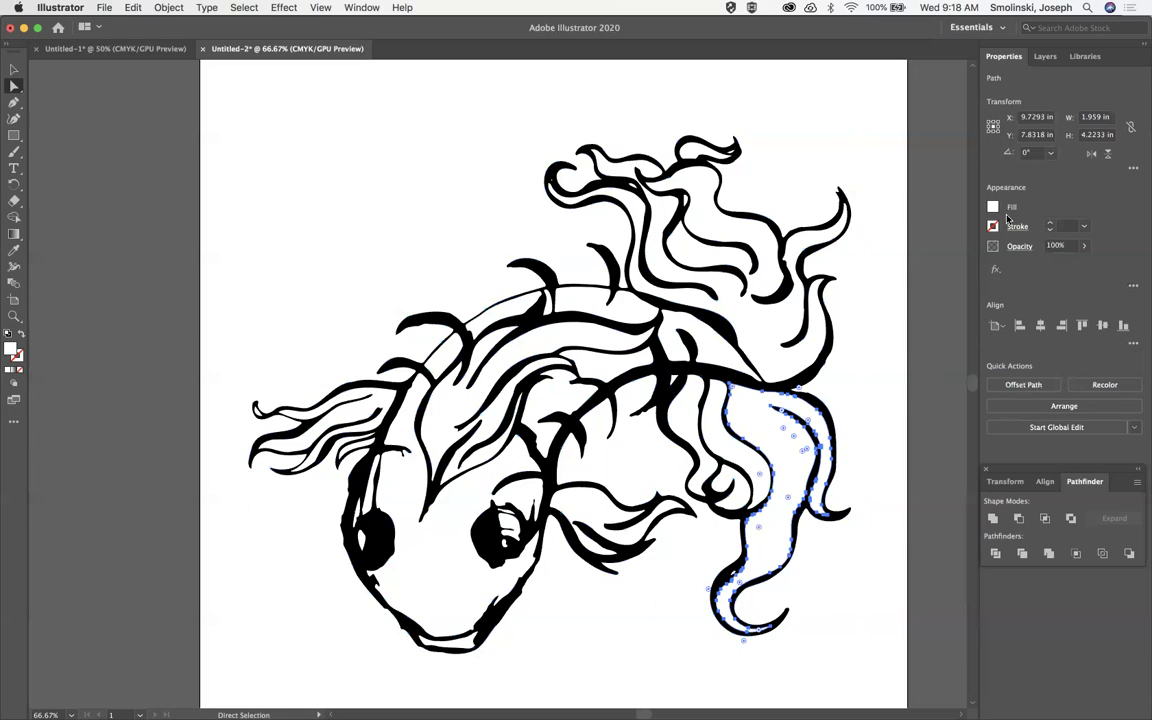
click(245, 8)
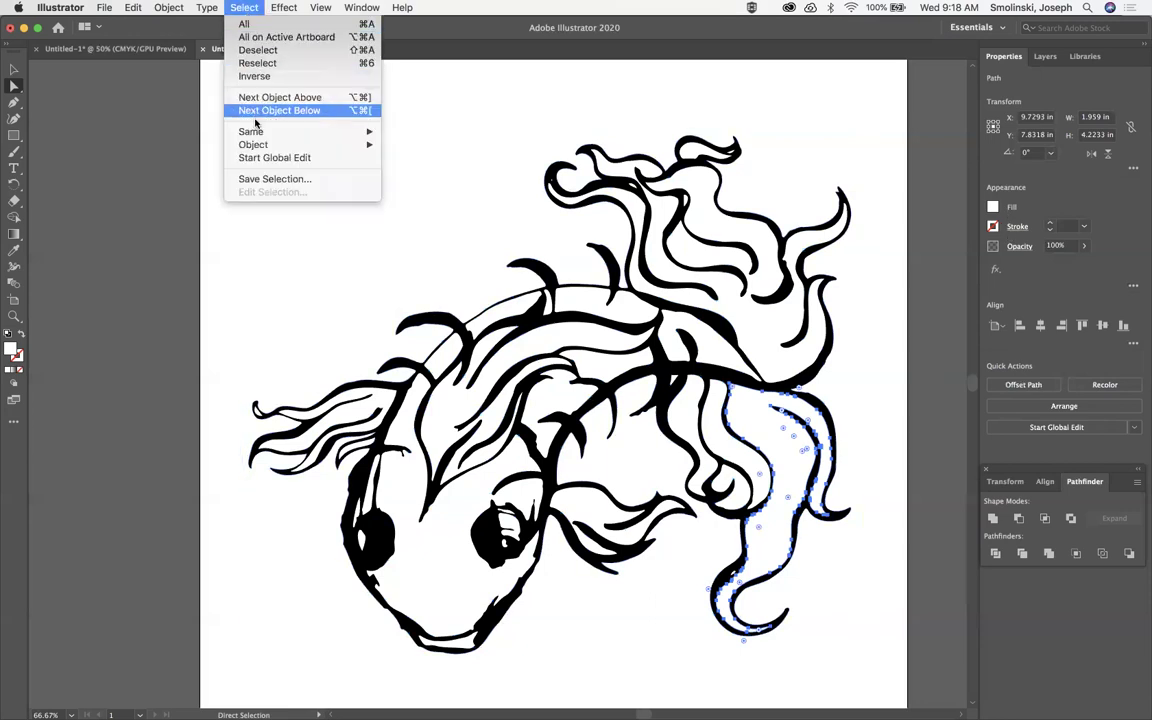
mouse_move(255, 131)
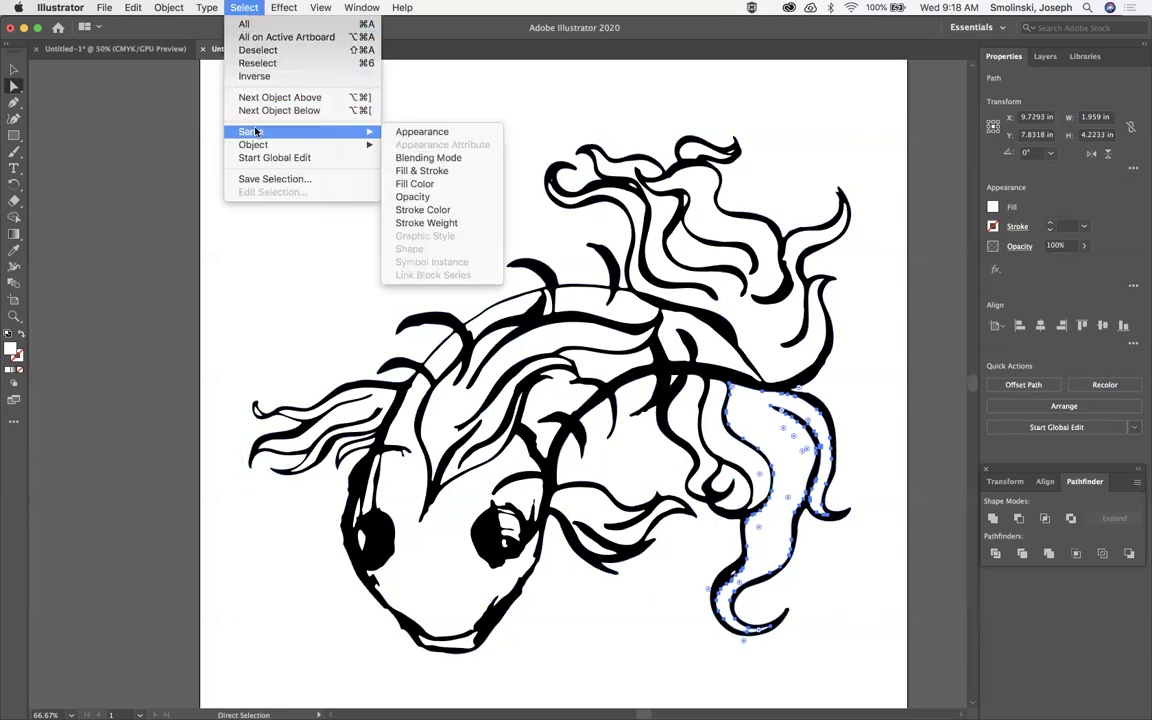
click(420, 184)
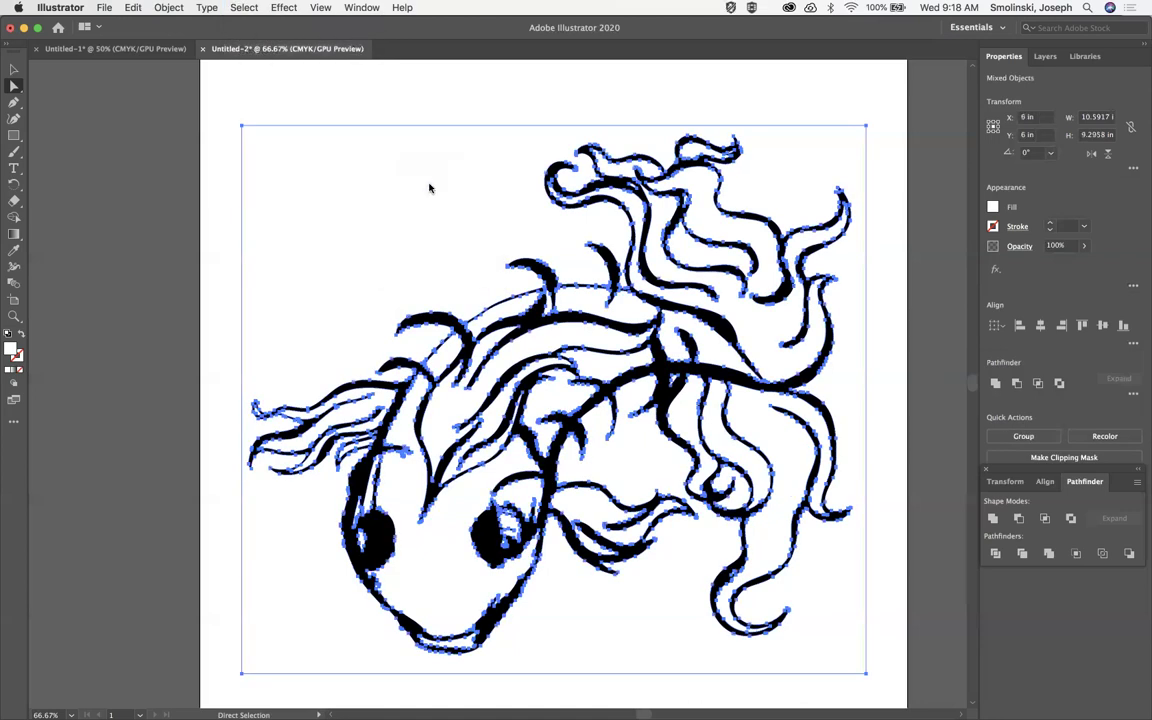
click(992, 210)
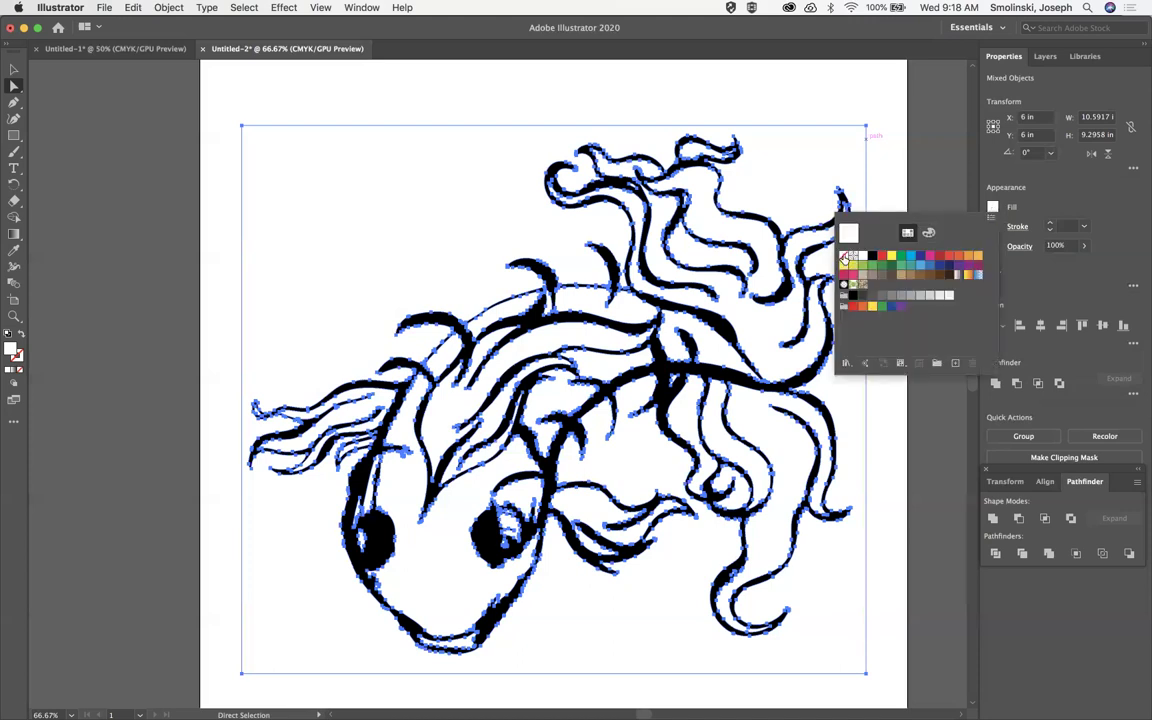
click(844, 256)
click(1055, 200)
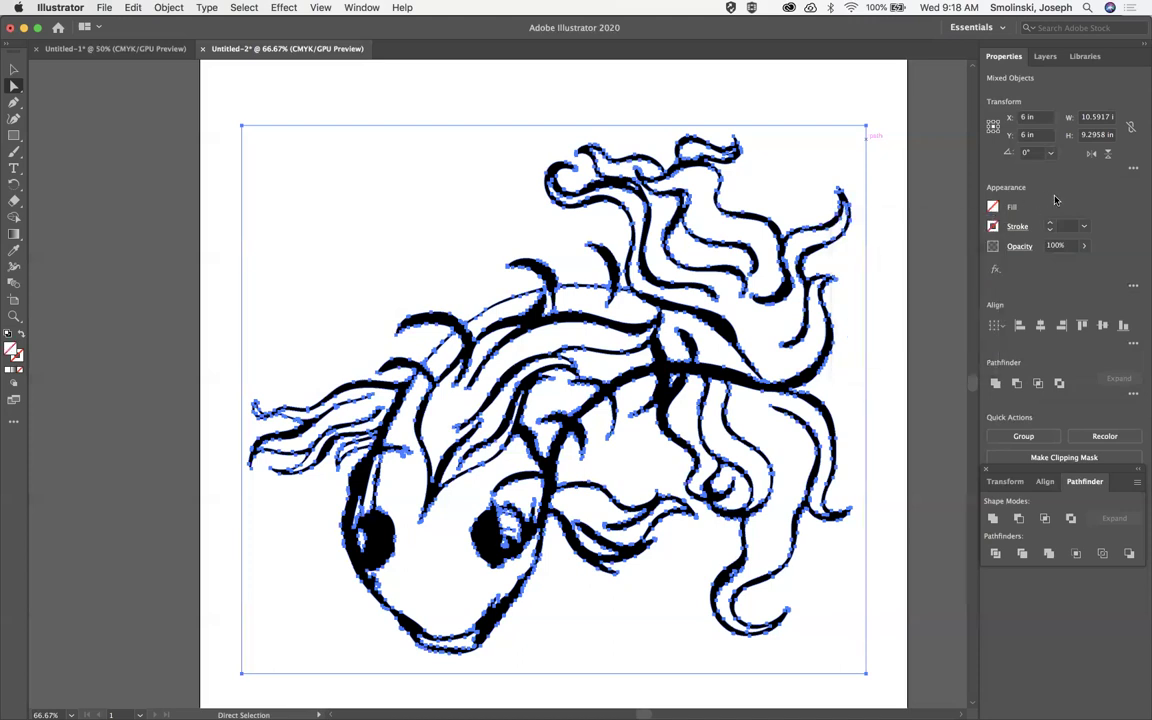
click(824, 97)
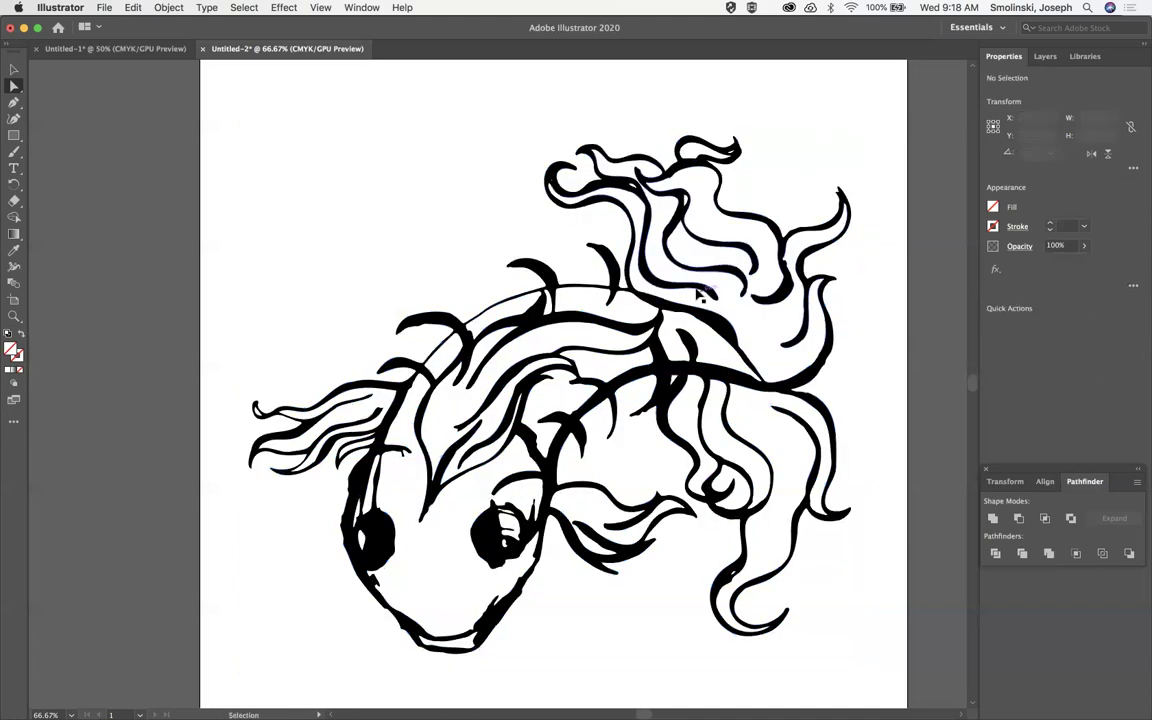
Step: In Outline view, collapse and delete the anchor points of the rectangular border until it's gone
key(super+y)
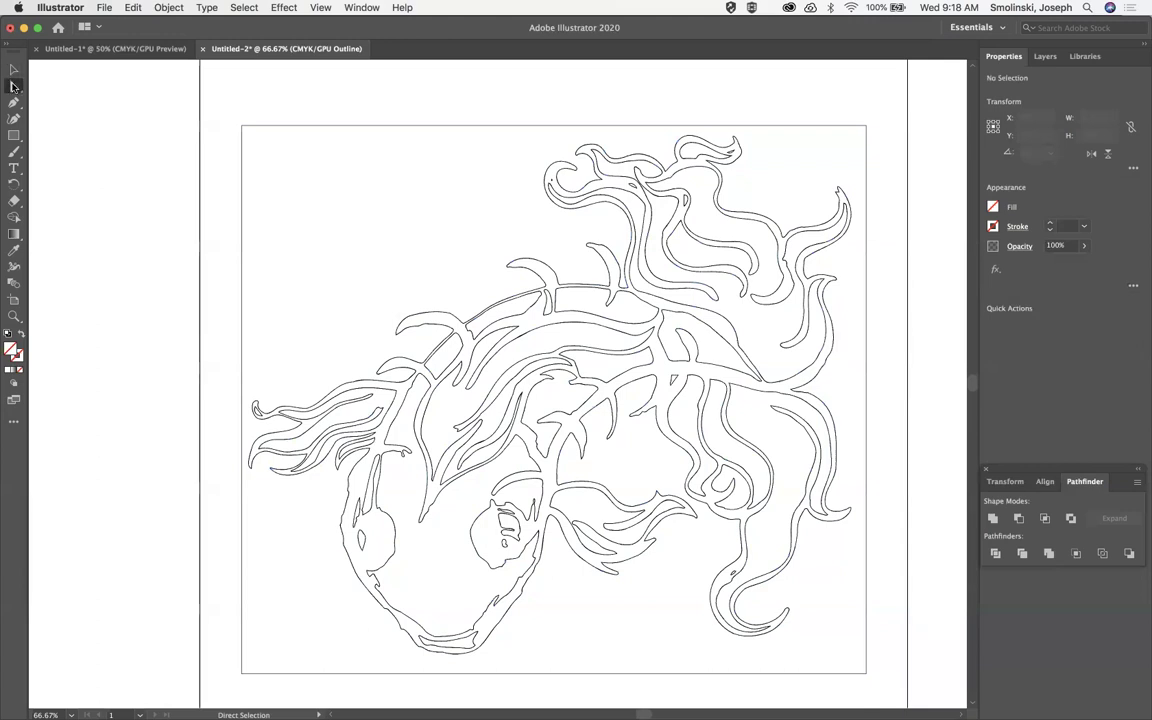
click(241, 126)
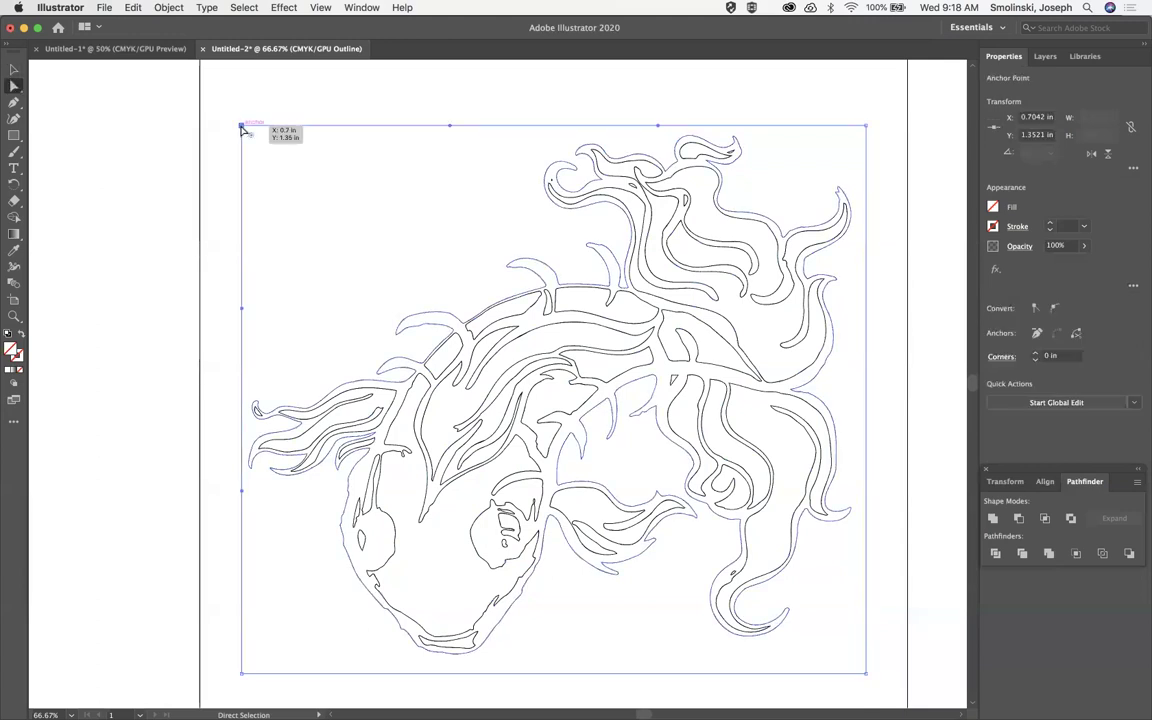
drag(241, 126, 866, 128)
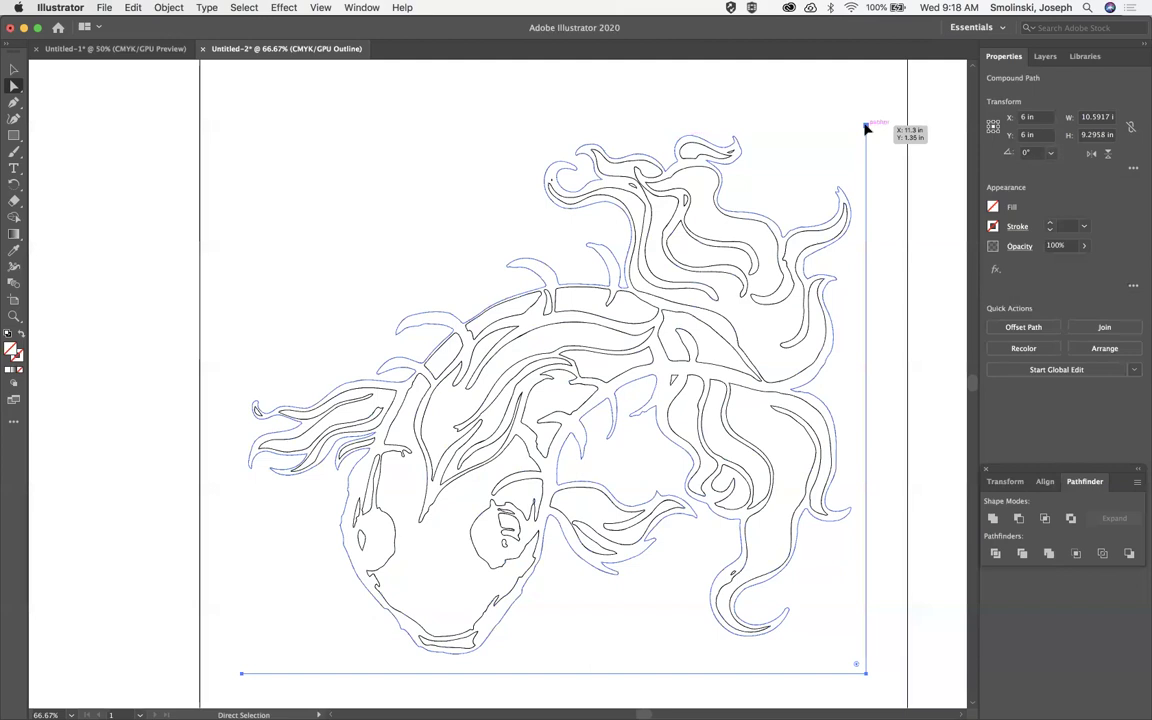
key(Delete)
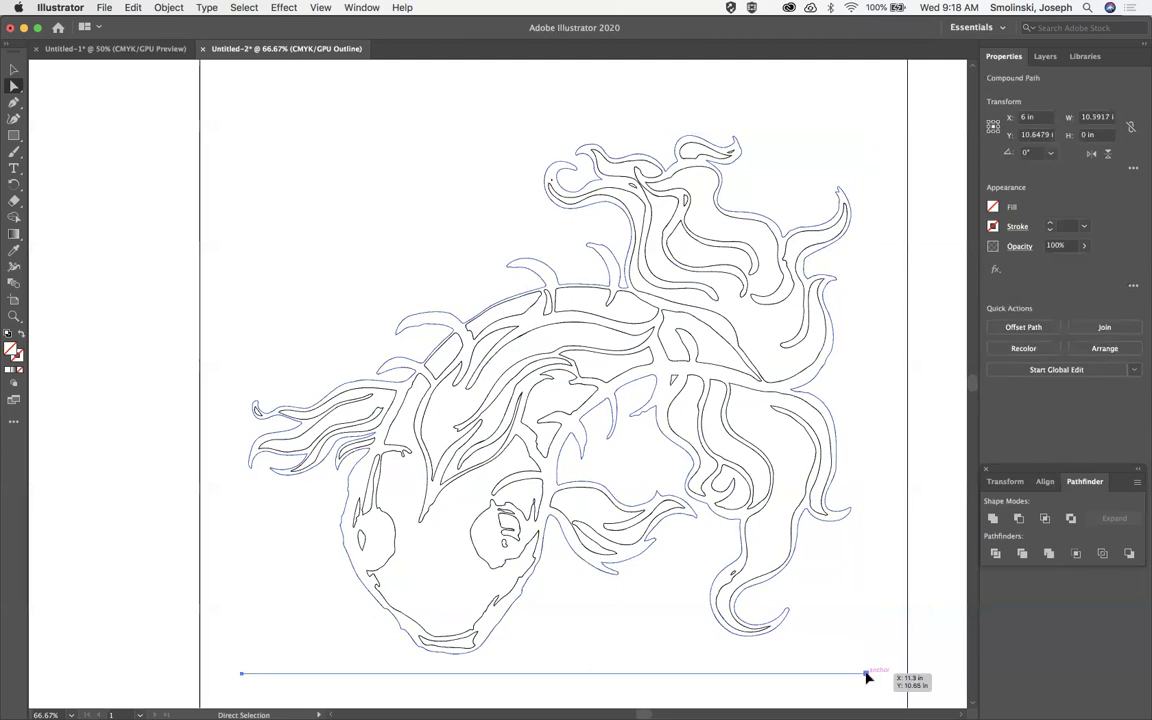
drag(866, 677, 244, 676)
key(Delete)
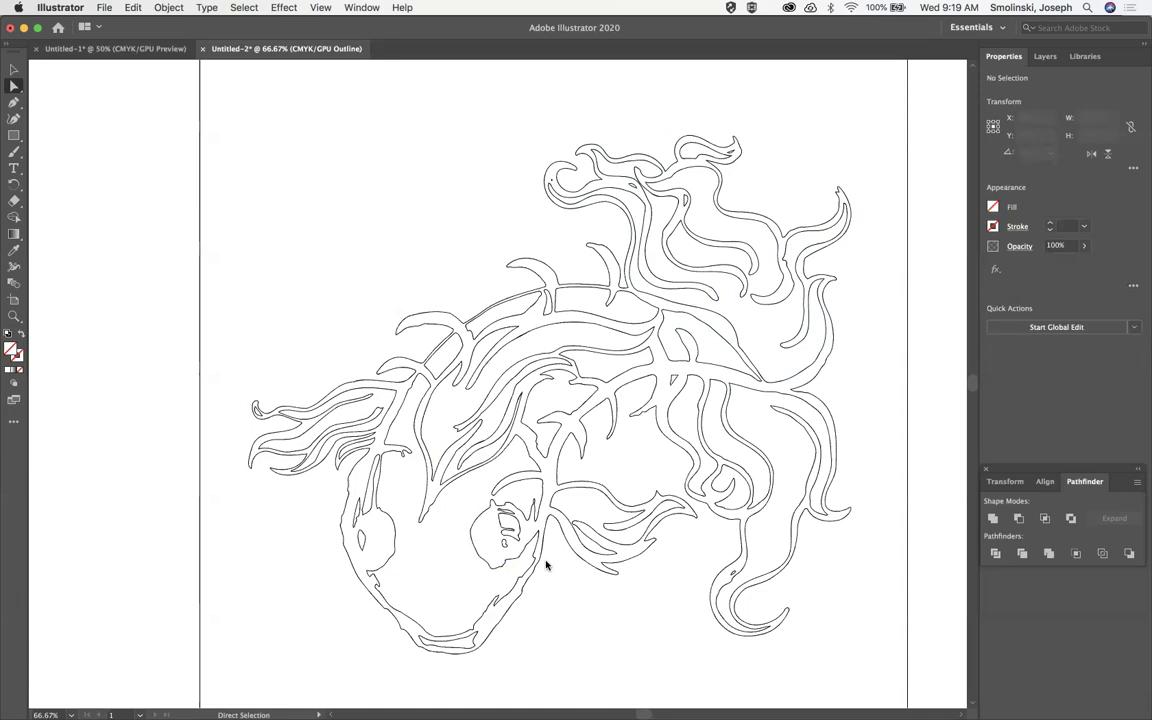
Step: In Preview mode at 150% on the face, drag the head outline's jaw anchor points into small pointed teeth
key(ctrl+y)
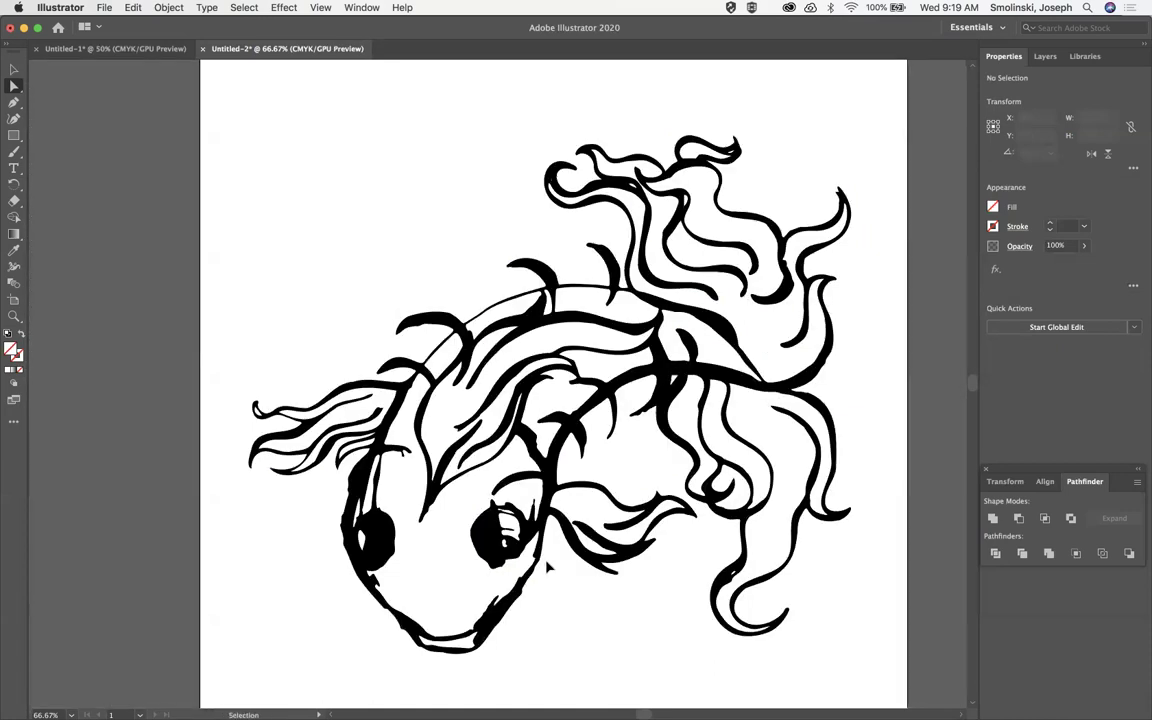
key(super+equal)
key(super+equal)
scroll(657, 541, down, 10)
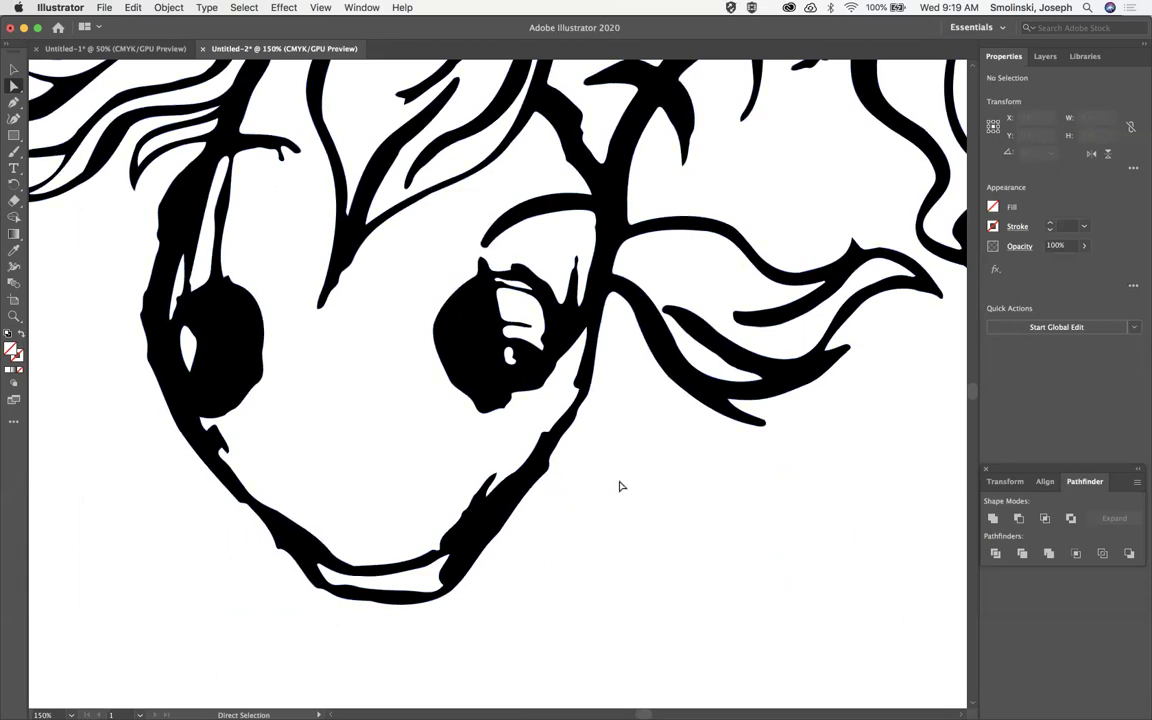
click(511, 514)
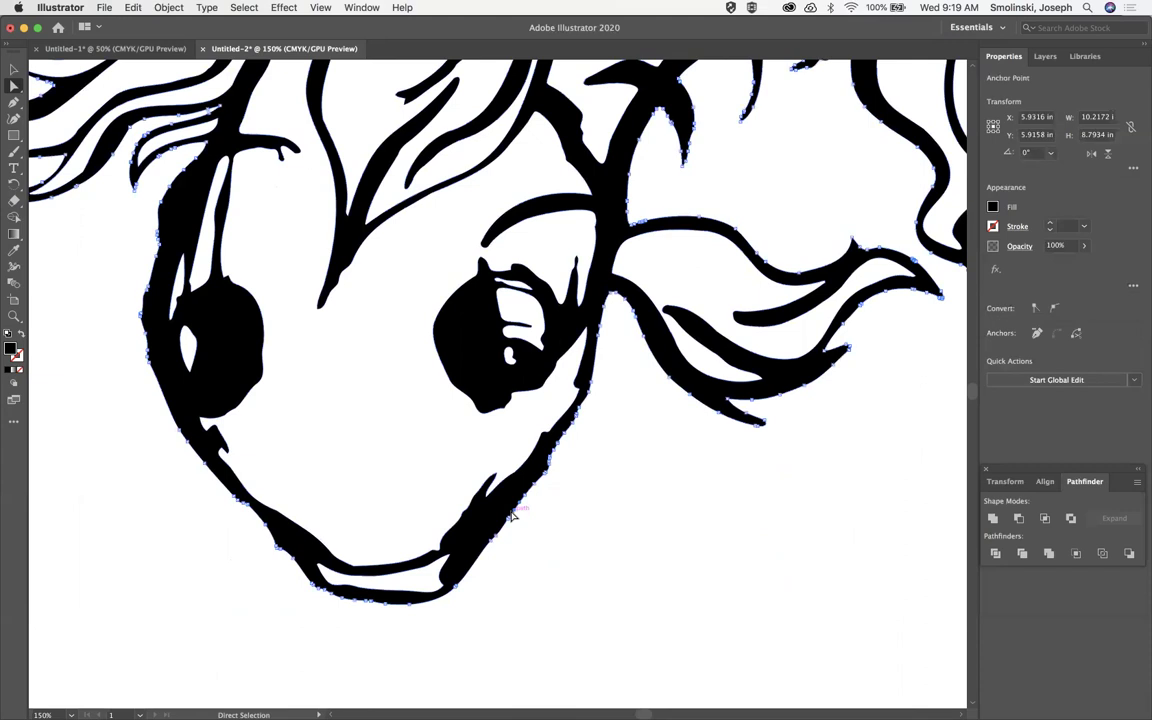
mouse_move(511, 514)
mouse_down()
mouse_move(548, 540)
mouse_move(527, 521)
mouse_up()
drag(475, 575, 270, 563)
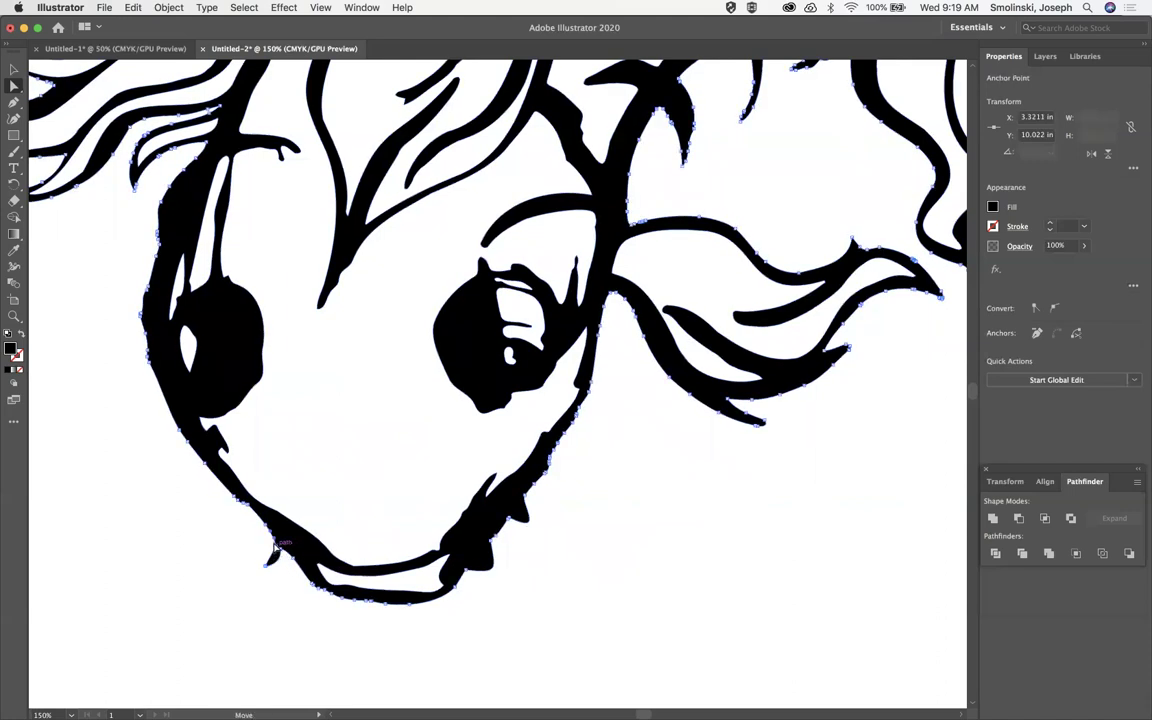
drag(272, 546, 265, 547)
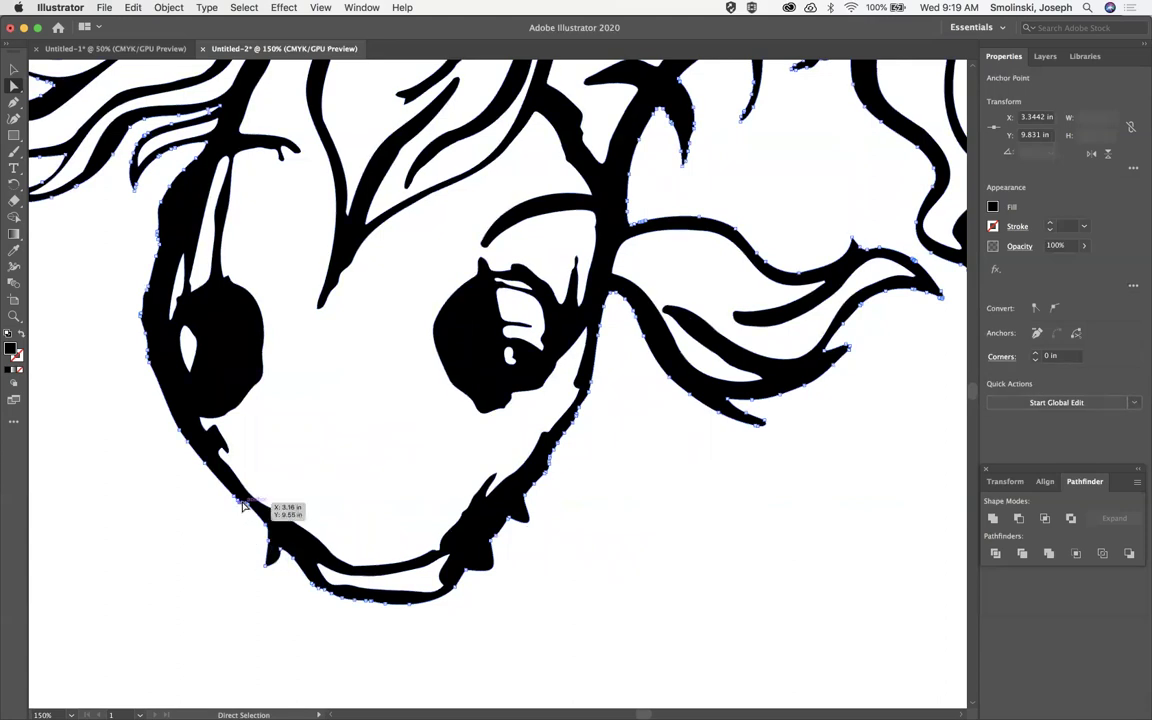
click(231, 524)
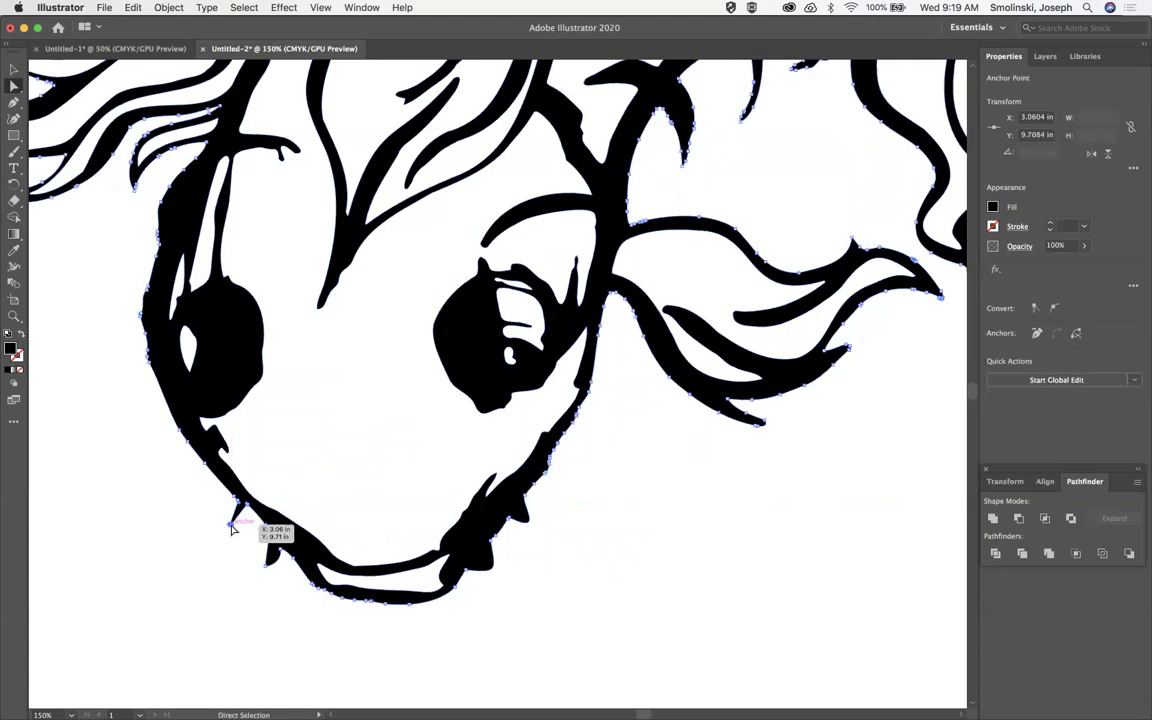
Step: Zoom out to 66.67%, deselect the jaw points, and centre the whole koi artboard in view
key(super+minus)
key(super+minus)
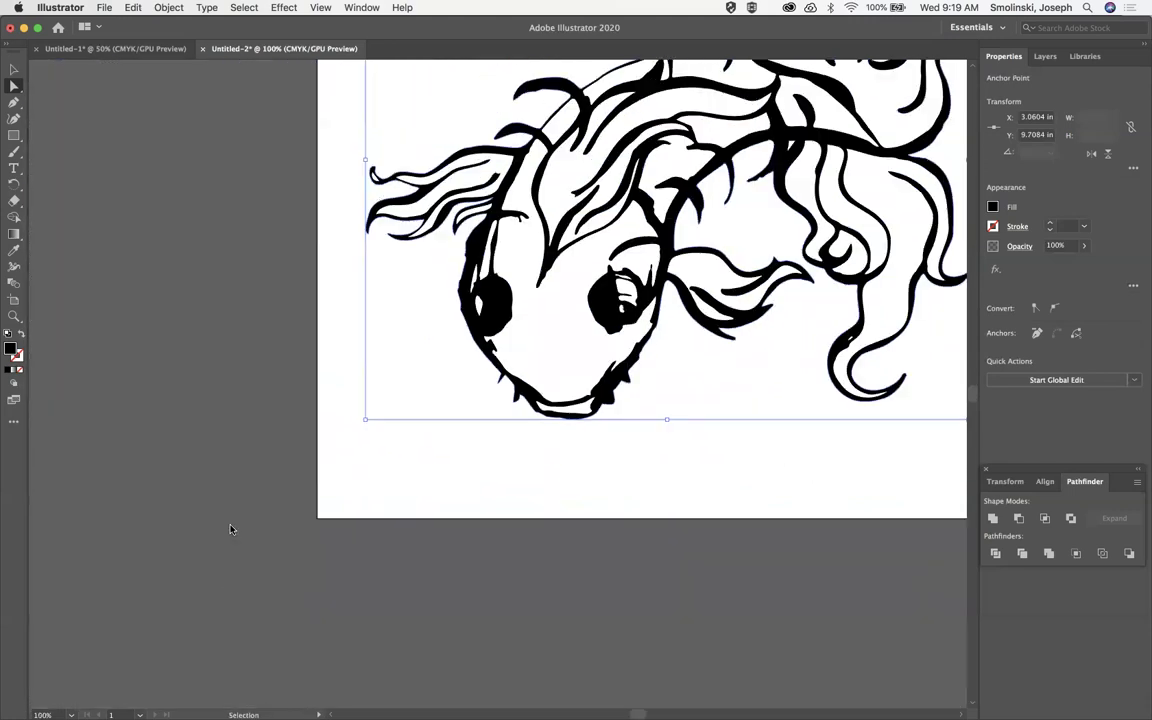
click(715, 455)
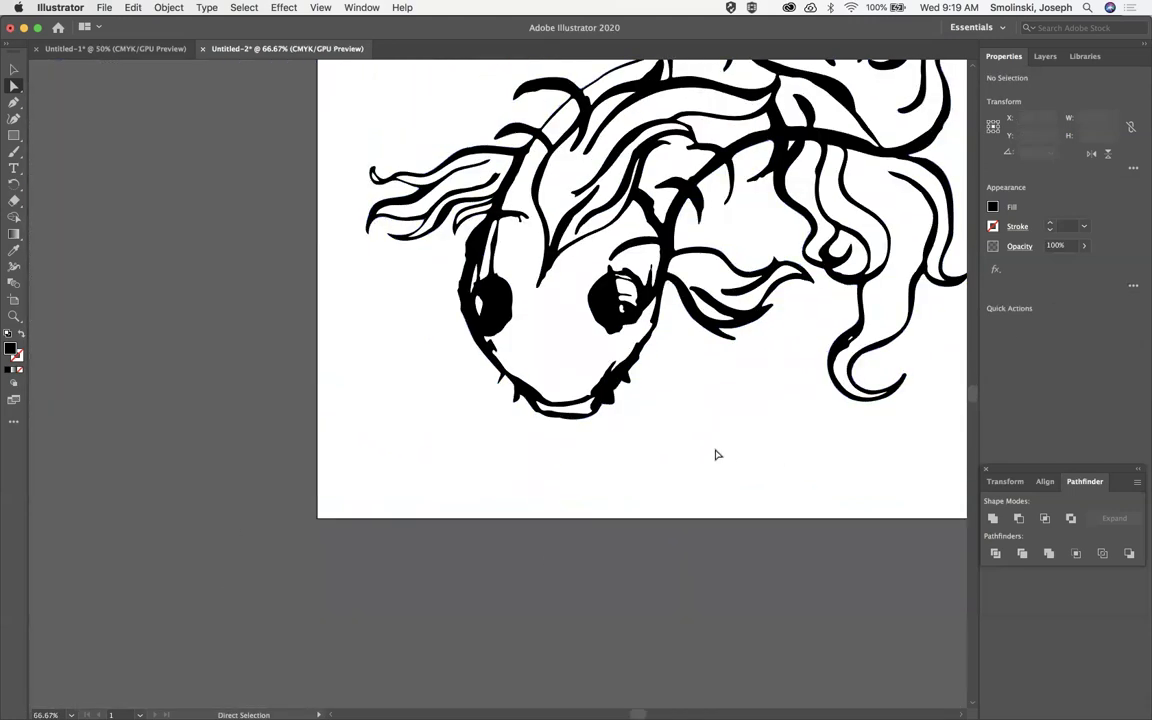
scroll(715, 455, up, 5)
scroll(715, 455, right, 5)
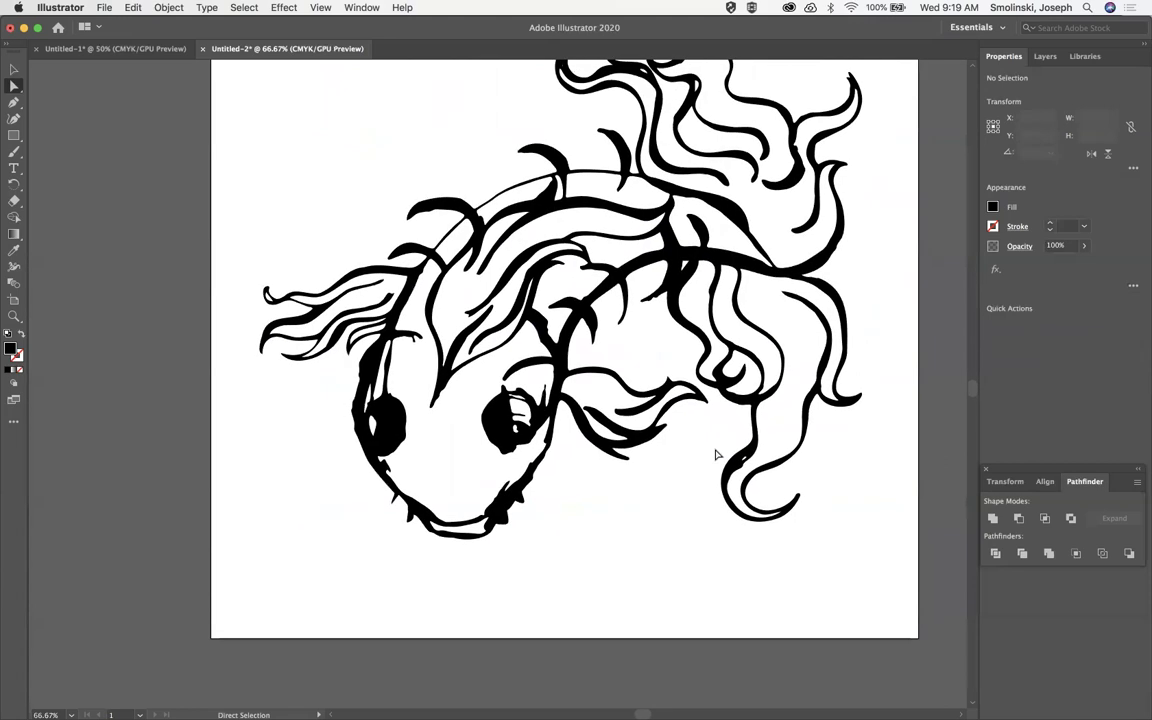
scroll(715, 455, up, 4)
scroll(715, 455, right, 1)
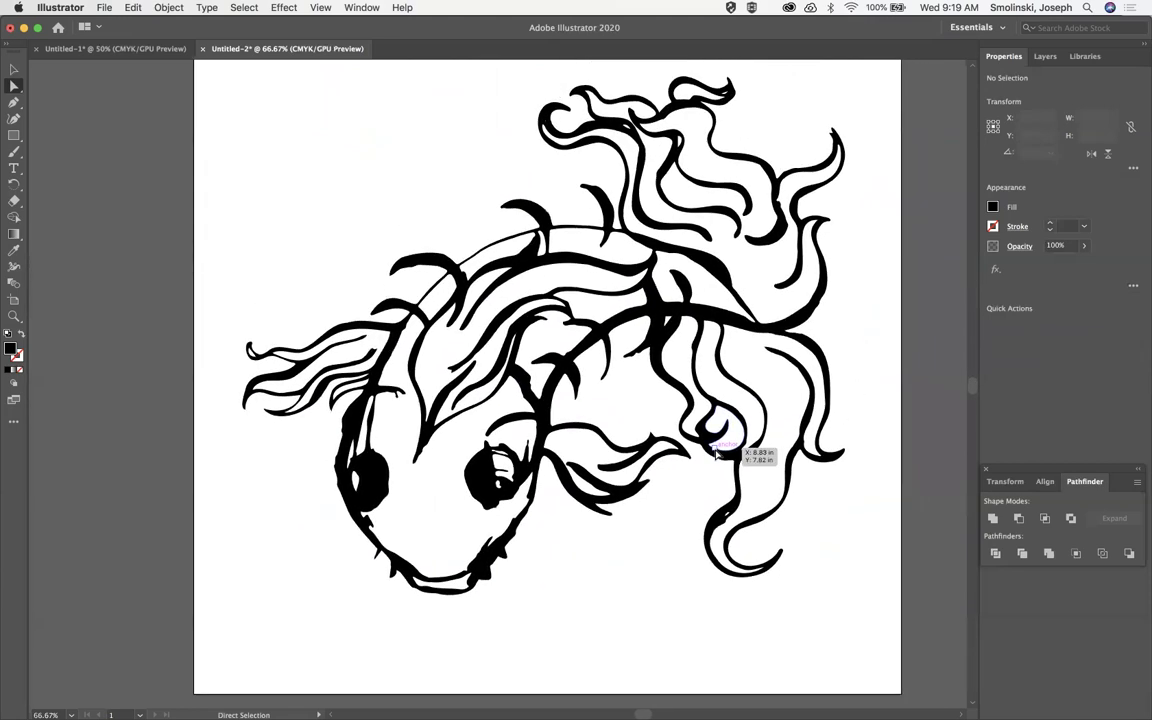